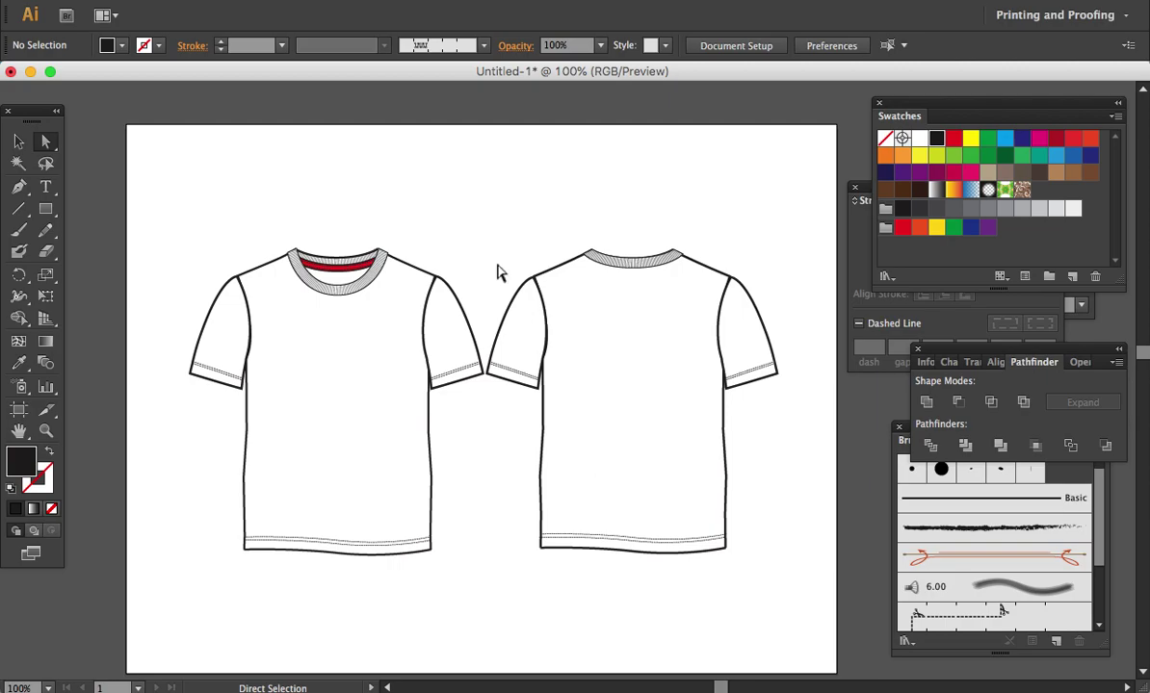
# Step: Examine the wrinkled T-shirt photo beside the artboard and the front and back shirt sketches
pyautogui.press('space')
pyautogui.moveTo(344, 379); pyautogui.dragTo(639, 390)
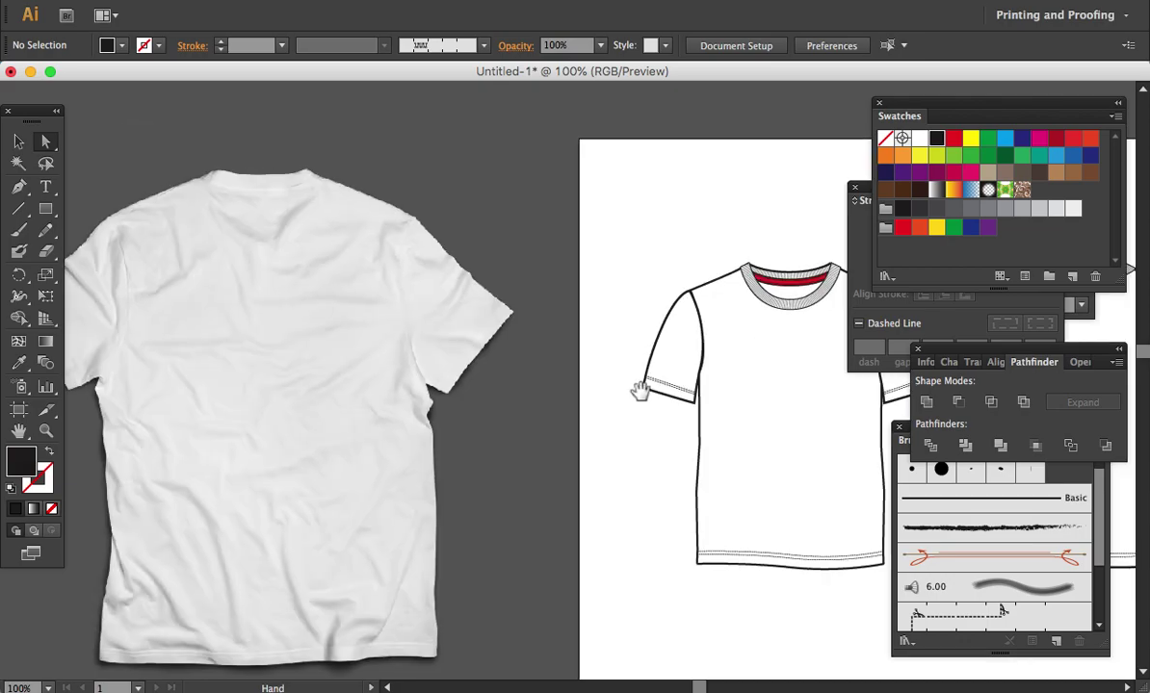
pyautogui.click(416, 351)
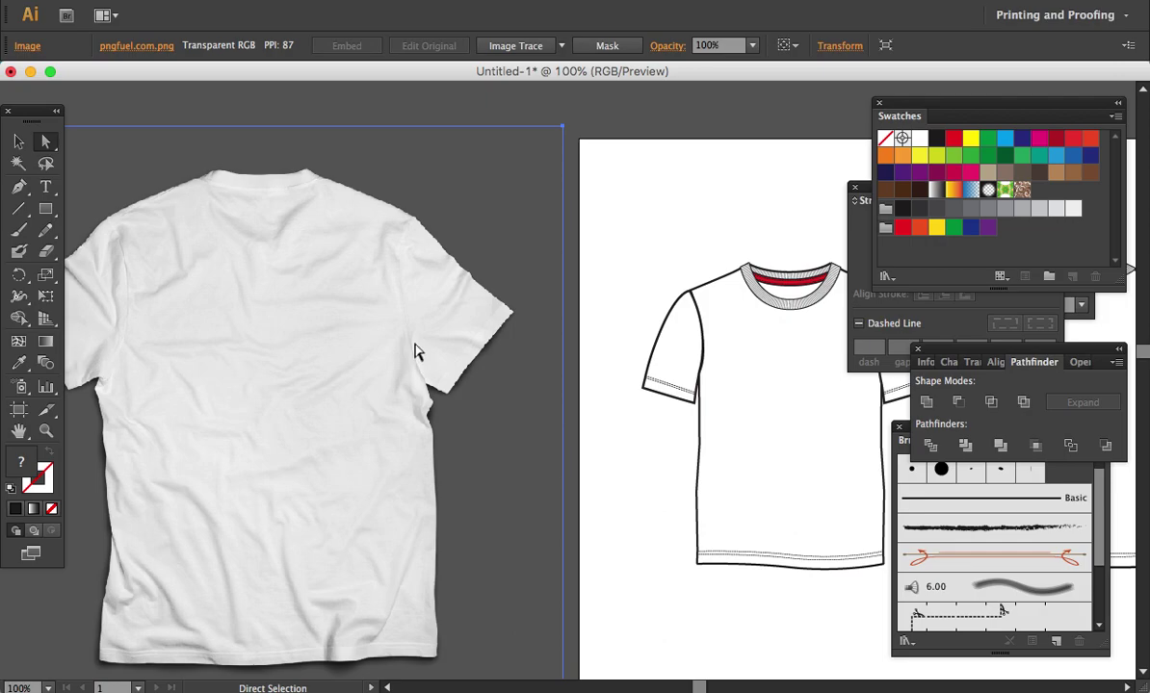
pyautogui.press('space')
pyautogui.moveTo(655, 426); pyautogui.dragTo(434, 388)
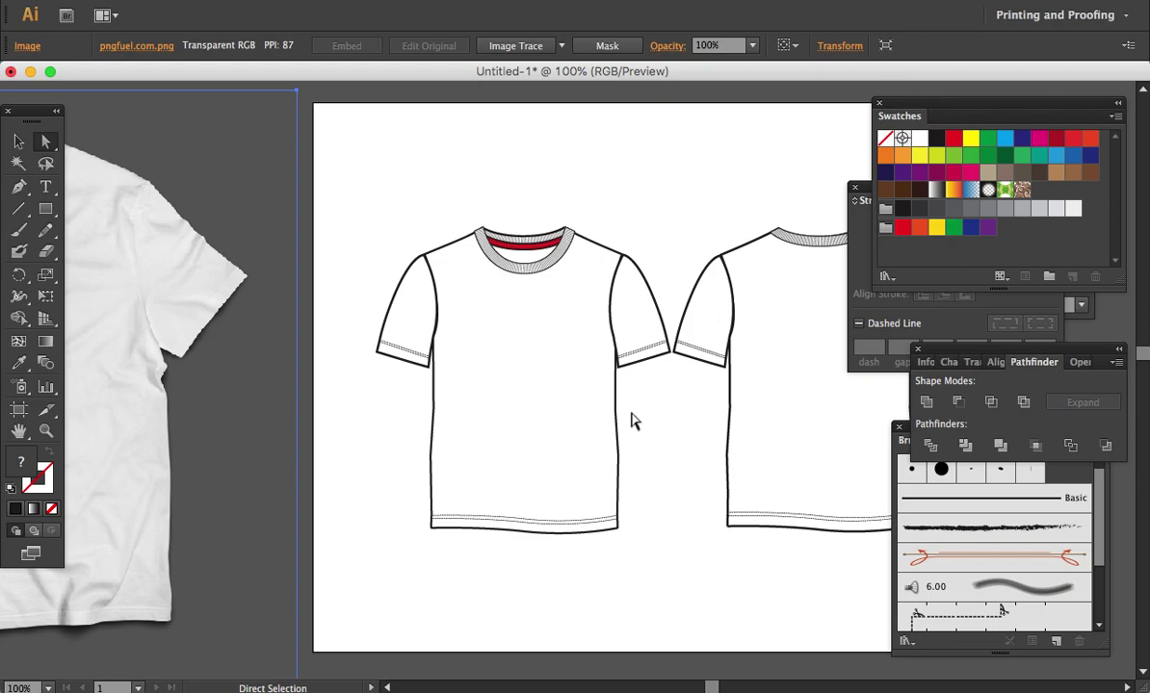
pyautogui.press('space')
pyautogui.moveTo(631, 420); pyautogui.dragTo(500, 421)
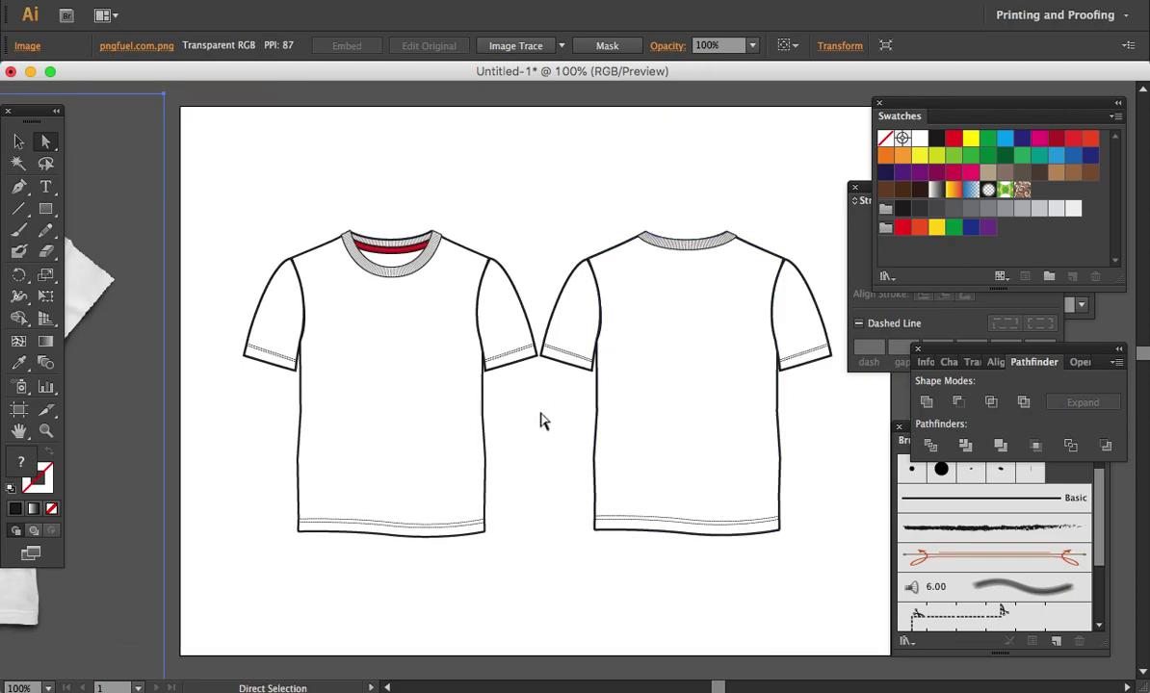
pyautogui.press('space')
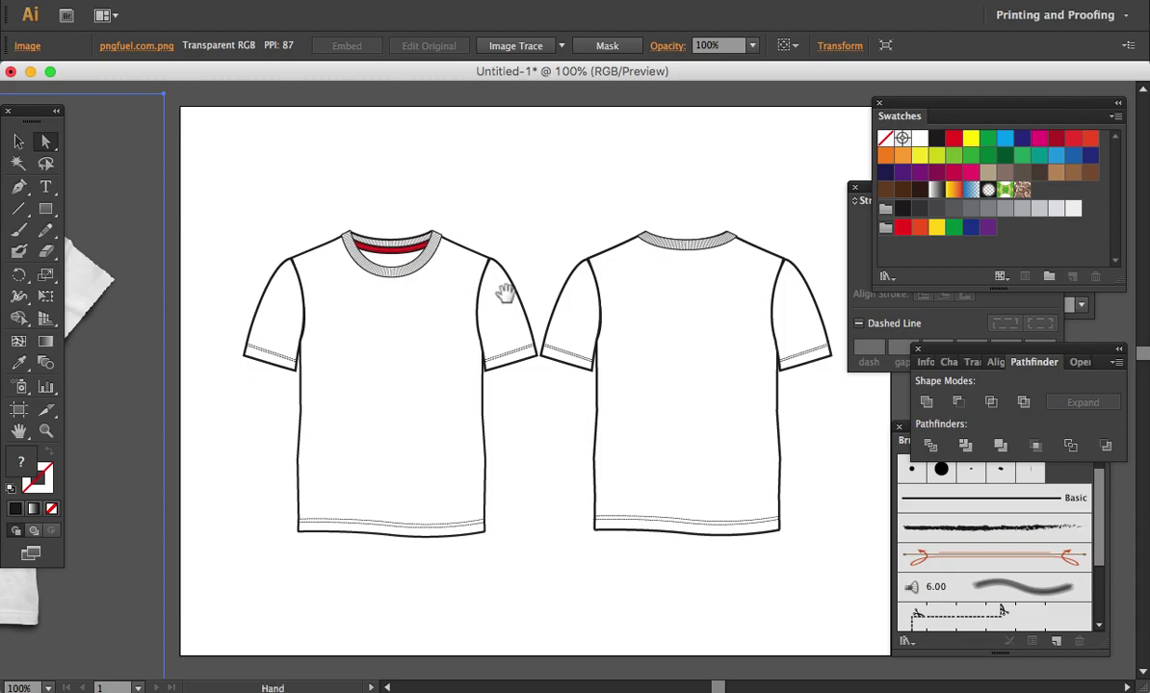
pyautogui.hscroll(-10, 490, 289)
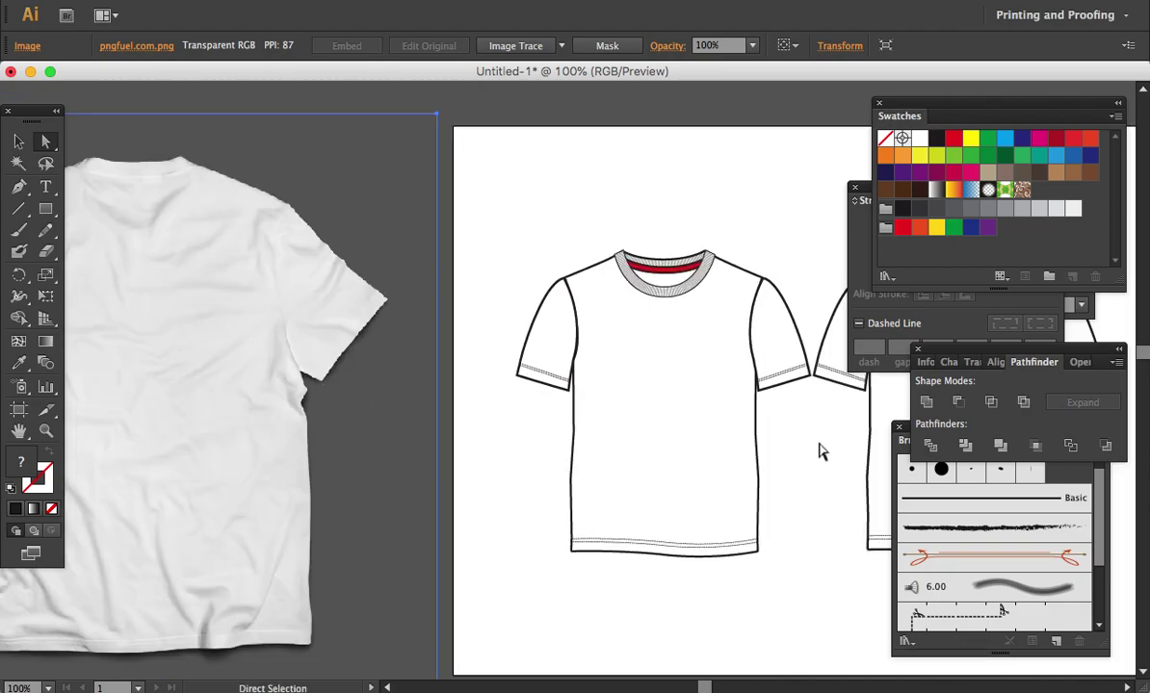
pyautogui.press('space')
pyautogui.moveTo(767, 440)
pyautogui.mouseDown()
pyautogui.moveTo(719, 441)
pyautogui.moveTo(726, 452)
pyautogui.mouseUp()
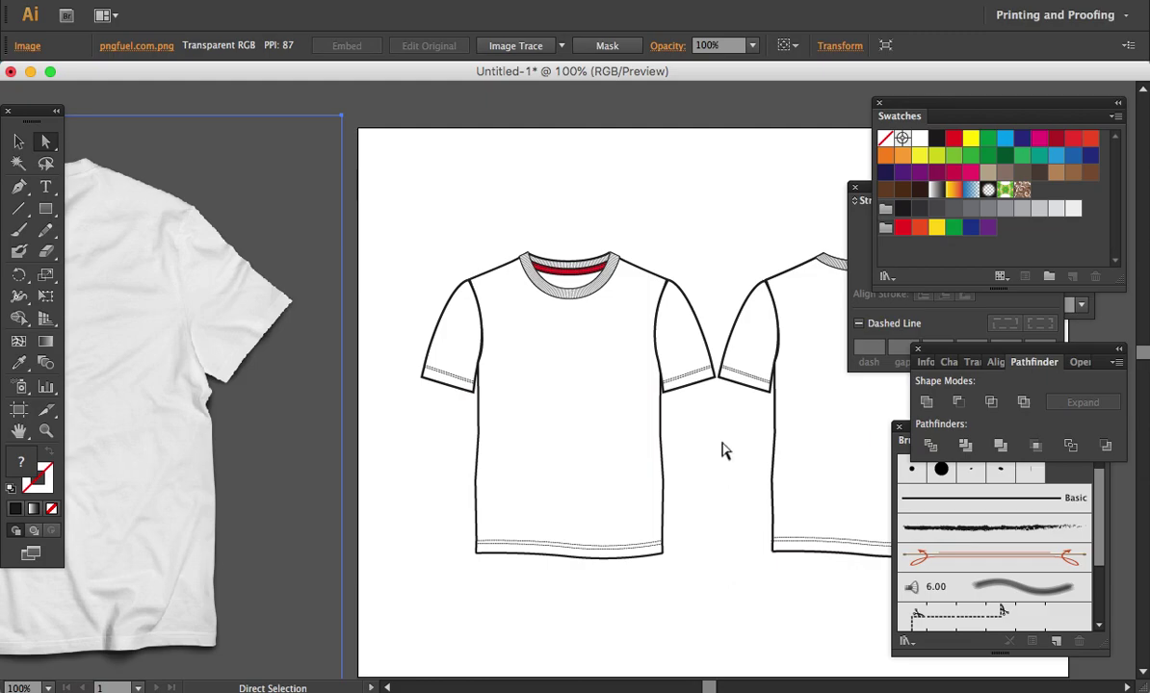
pyautogui.press('space')
pyautogui.moveTo(447, 352); pyautogui.dragTo(339, 357)
pyautogui.press('v')
pyautogui.click(606, 252)
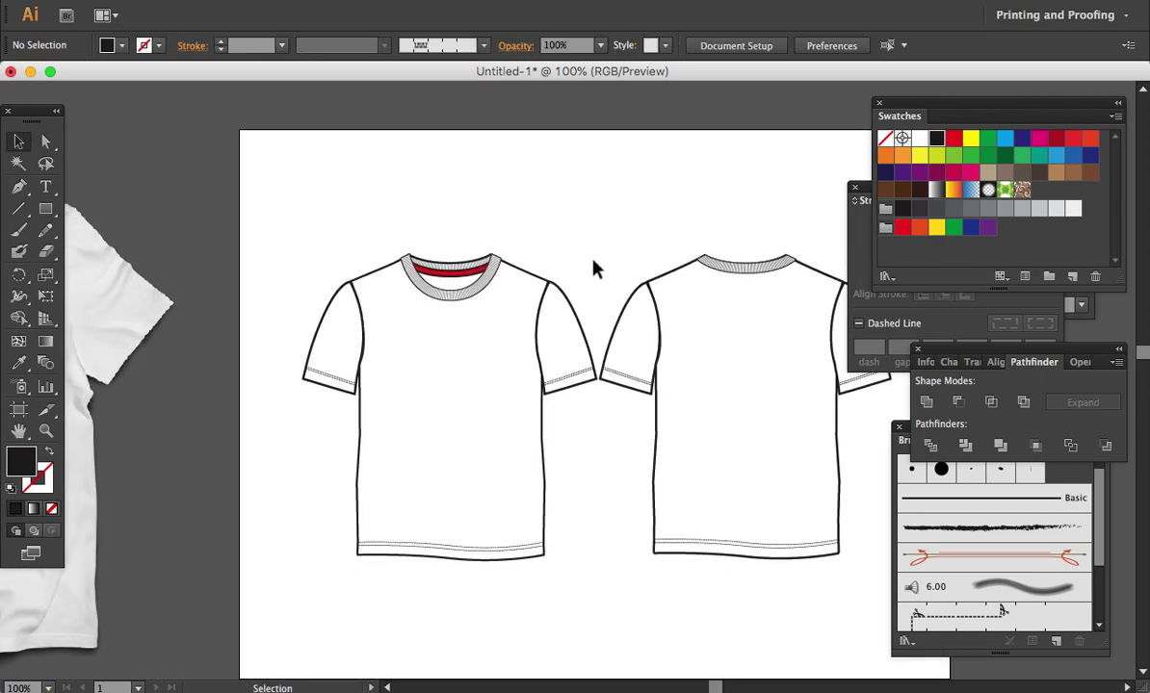
pyautogui.press('h')
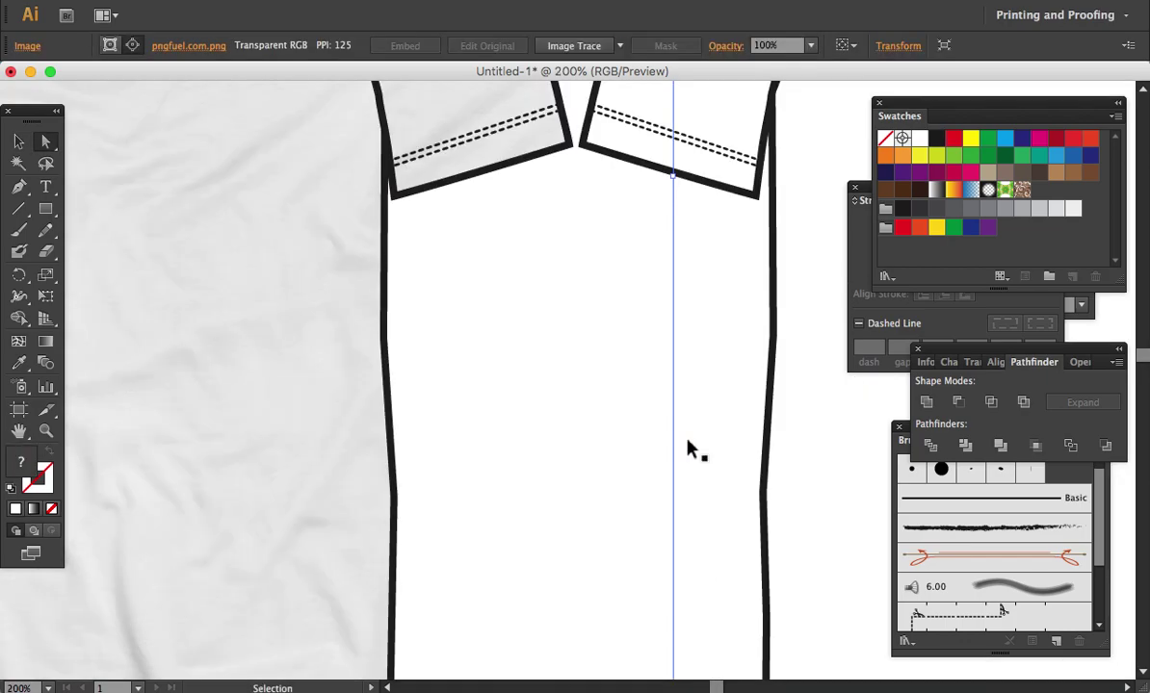
# Step: Paste the wrinkled fabric image inside the body shape of the back-view shirt, using Draw Inside mode
pyautogui.press('super+minus')
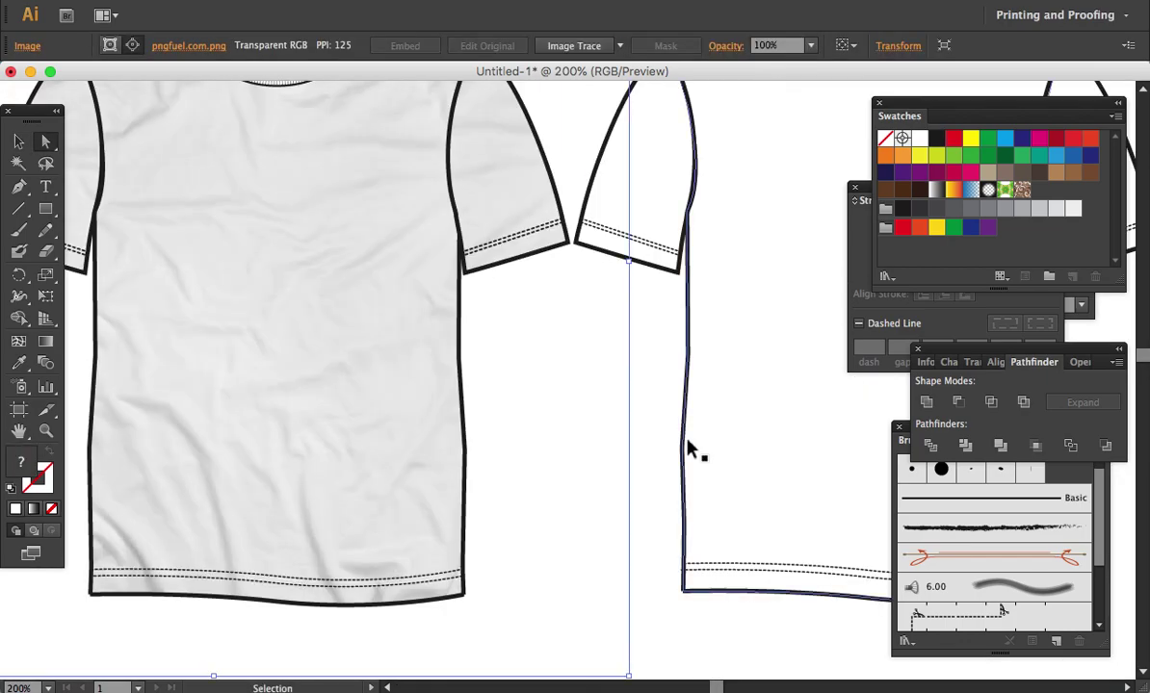
pyautogui.press('super+minus')
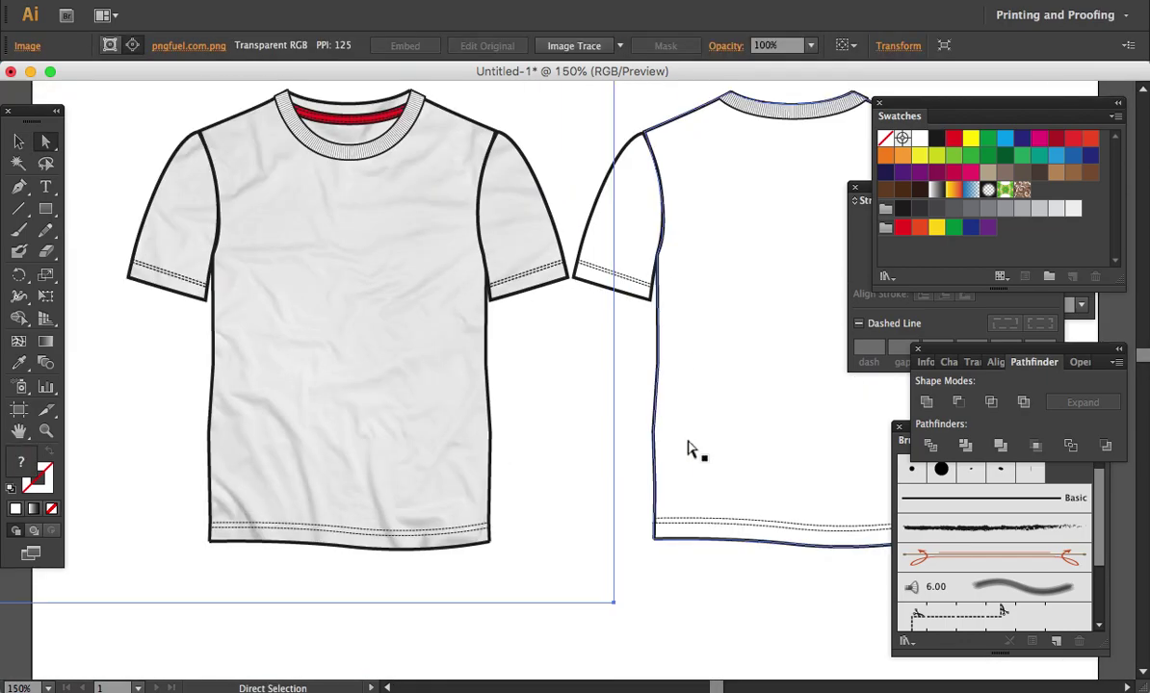
pyautogui.moveTo(687, 441); pyautogui.dragTo(270, 511)
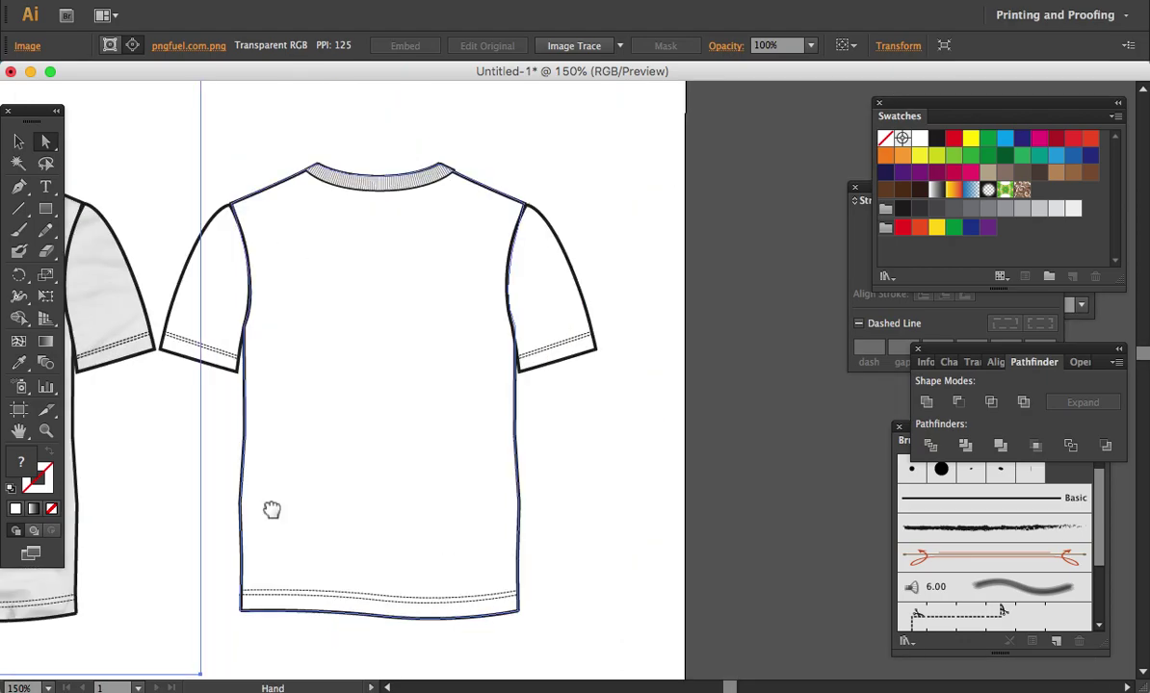
pyautogui.press('super+shift+a')
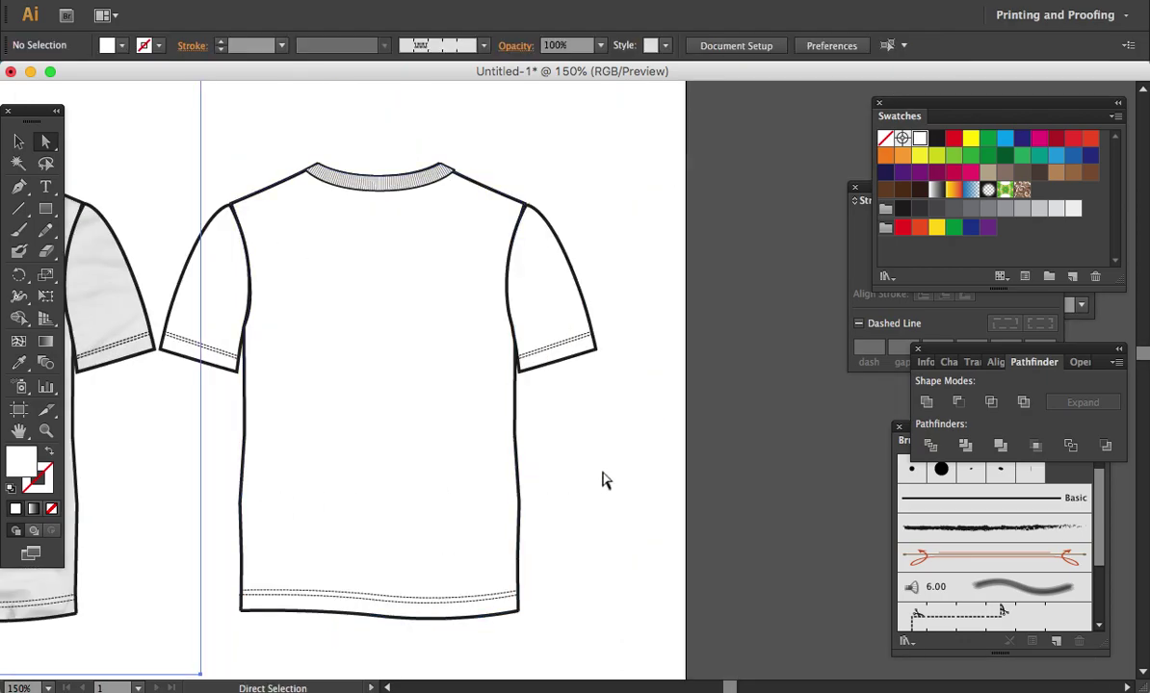
pyautogui.hscroll(-3, 608, 470)
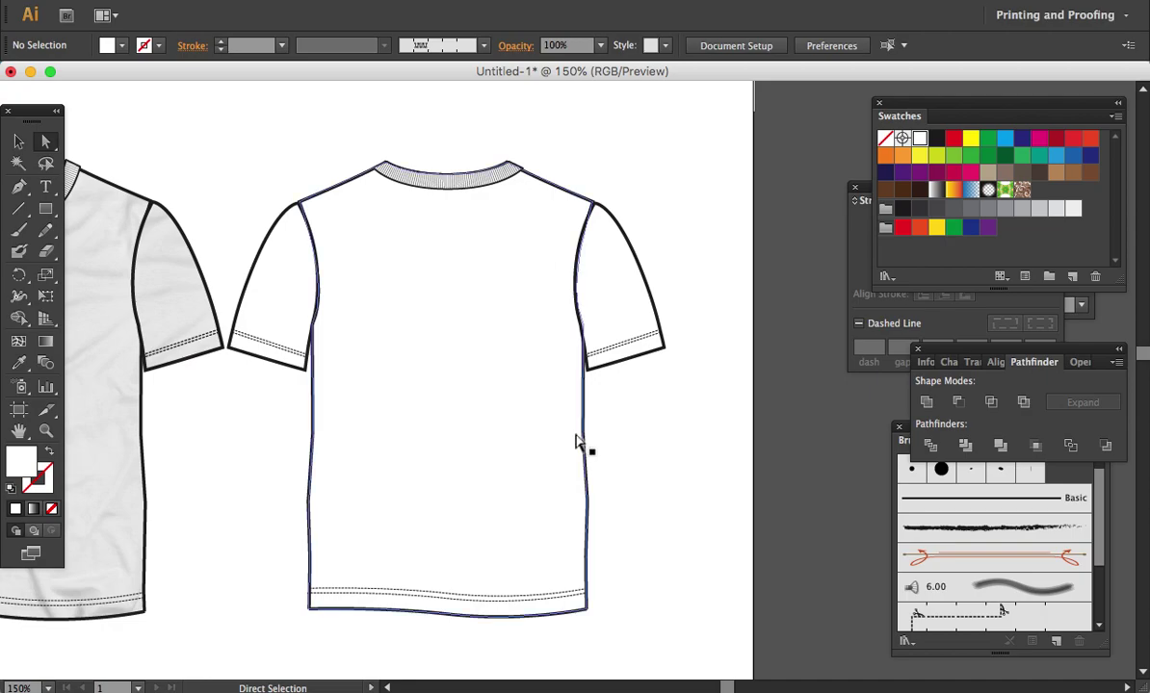
pyautogui.click(52, 530)
pyautogui.press('ctrl')
pyautogui.press('ctrl')
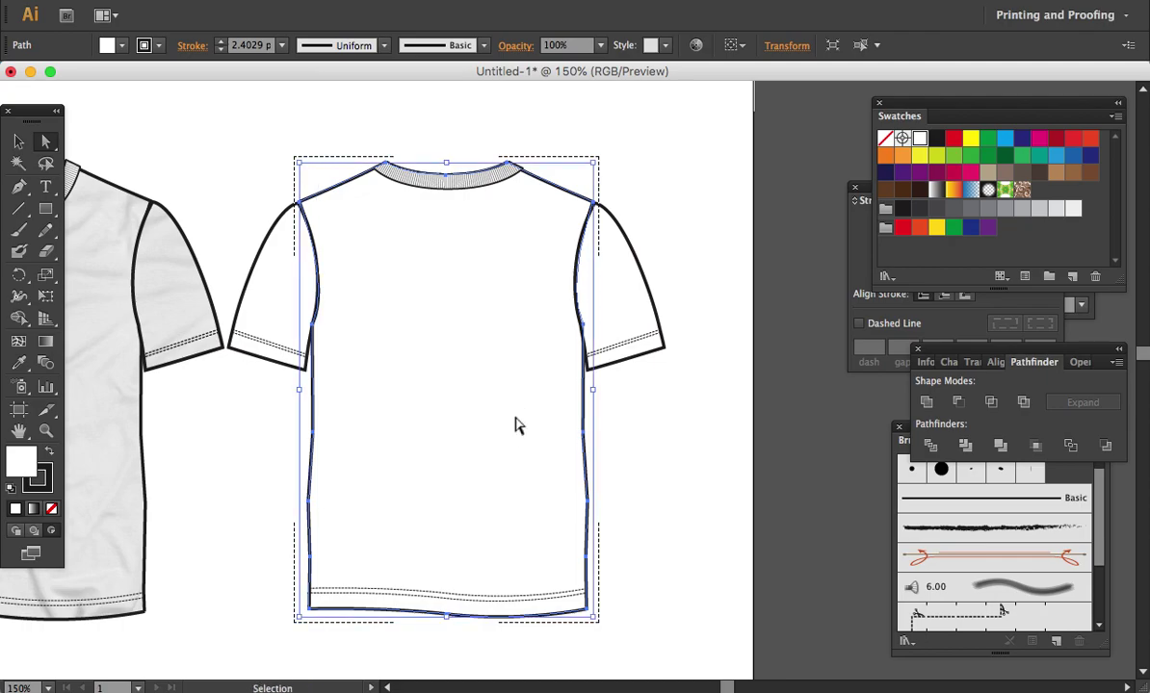
pyautogui.hotkey('ctrl', 'v')
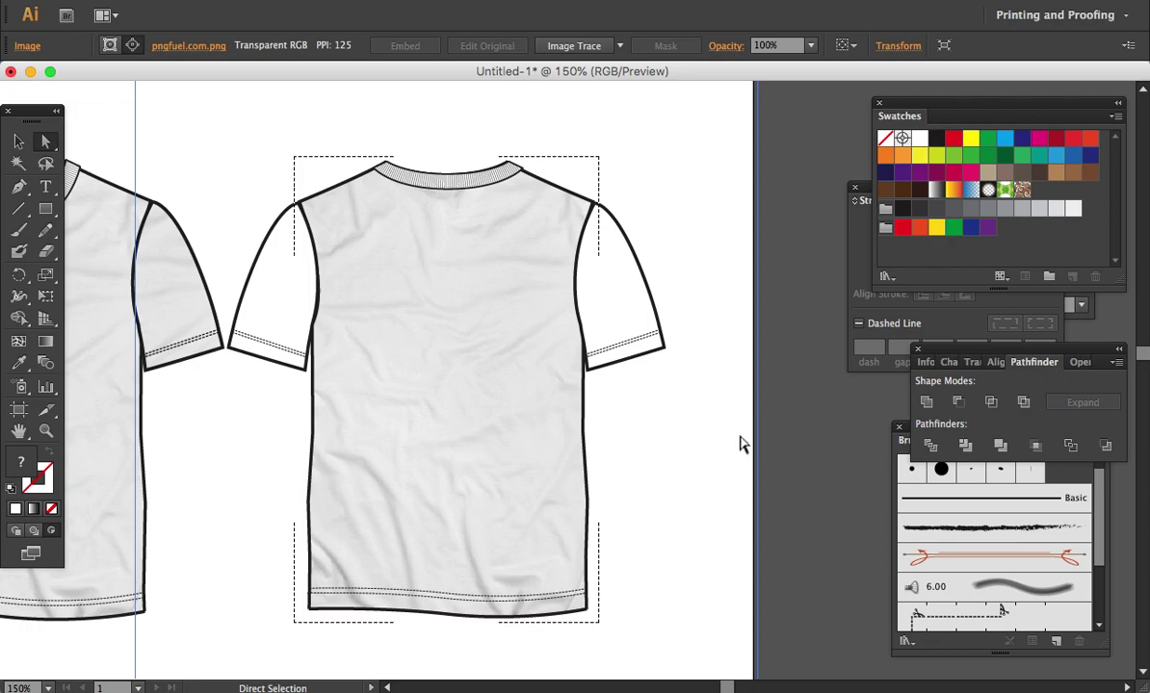
# Step: Place the fabric image inside the right-hand sleeve of the back-view shirt and position it to cover the sleeve
pyautogui.click(658, 304)
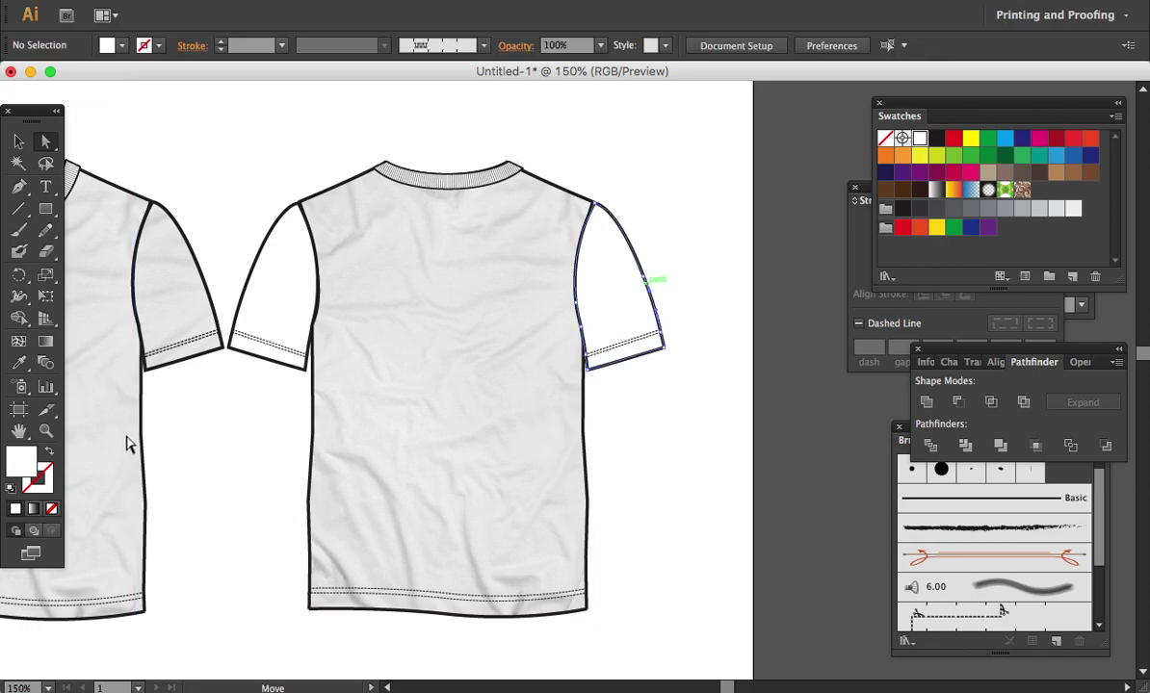
pyautogui.hotkey('ctrl', 'z')
pyautogui.press('v')
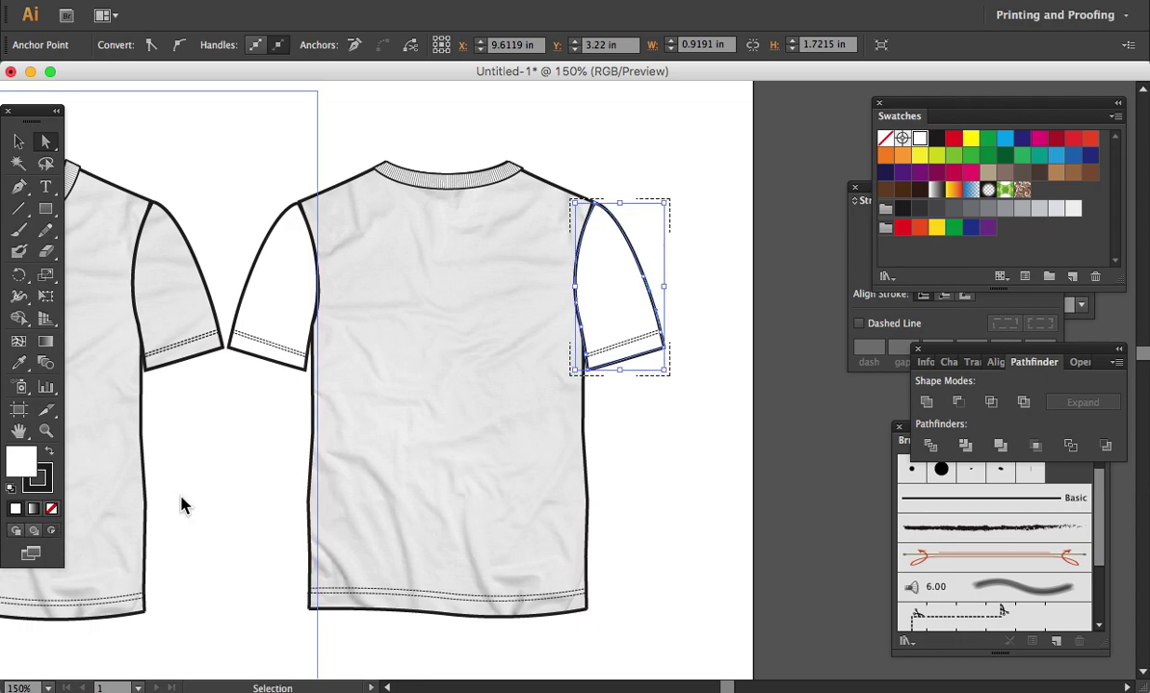
pyautogui.press('a')
pyautogui.click(353, 337)
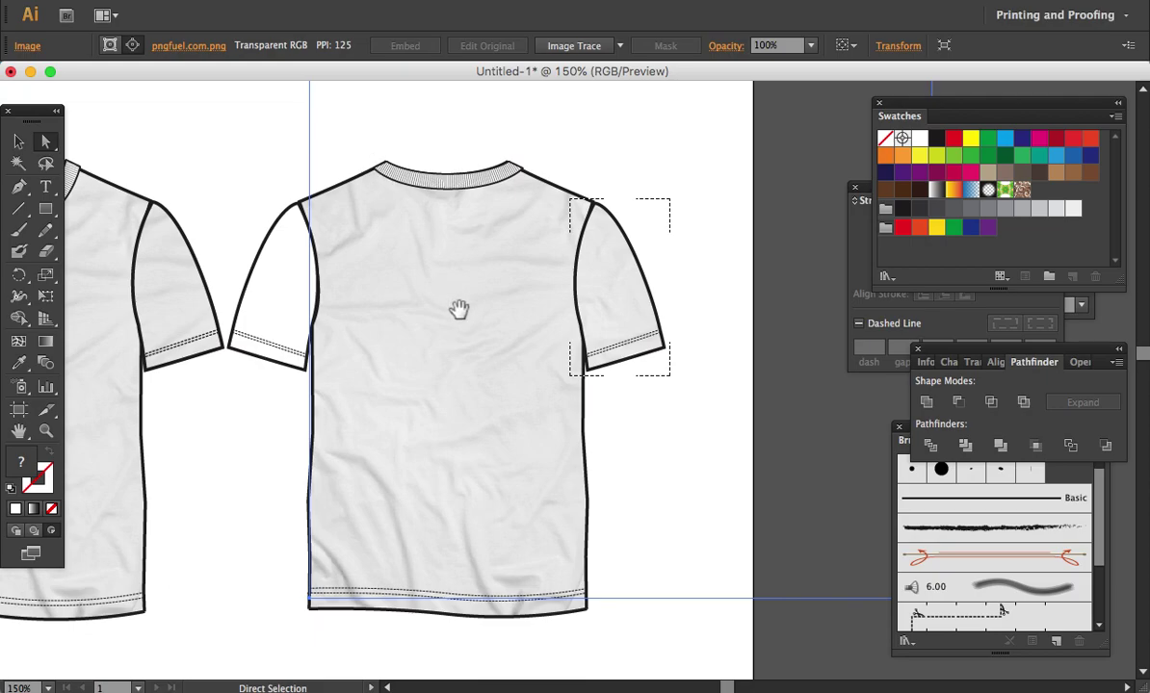
# Step: Fill the left-hand sleeve of the back-view shirt with the fabric image in Draw Inside mode, and deselect it
pyautogui.click(277, 228)
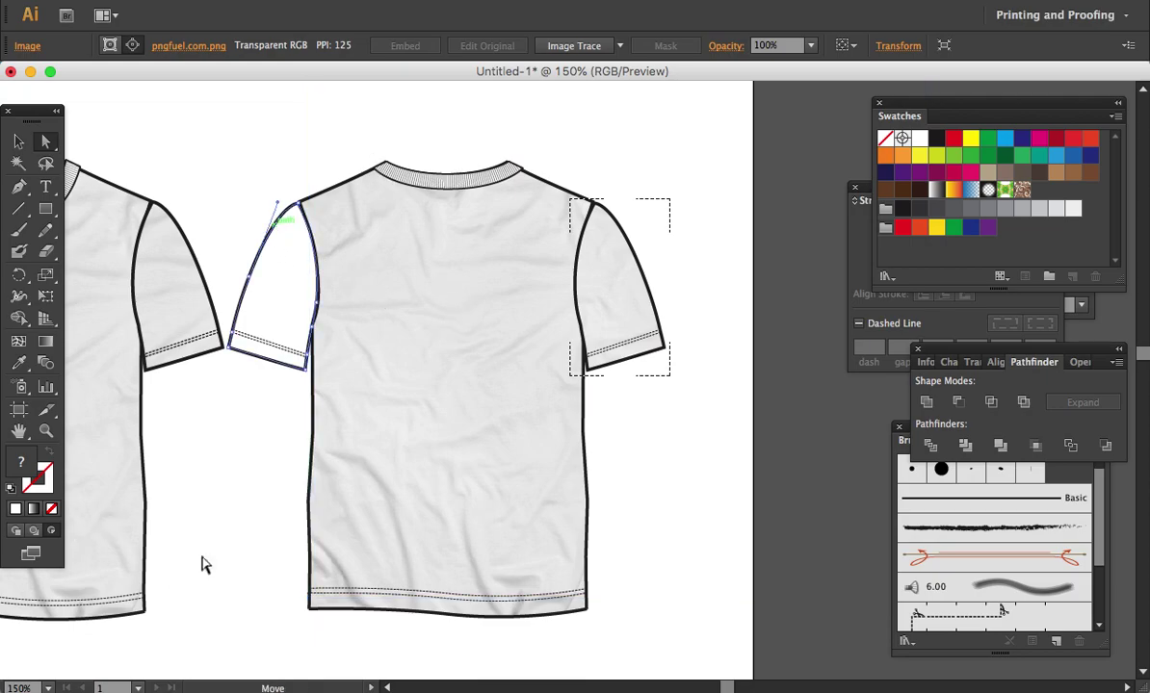
pyautogui.click(260, 245)
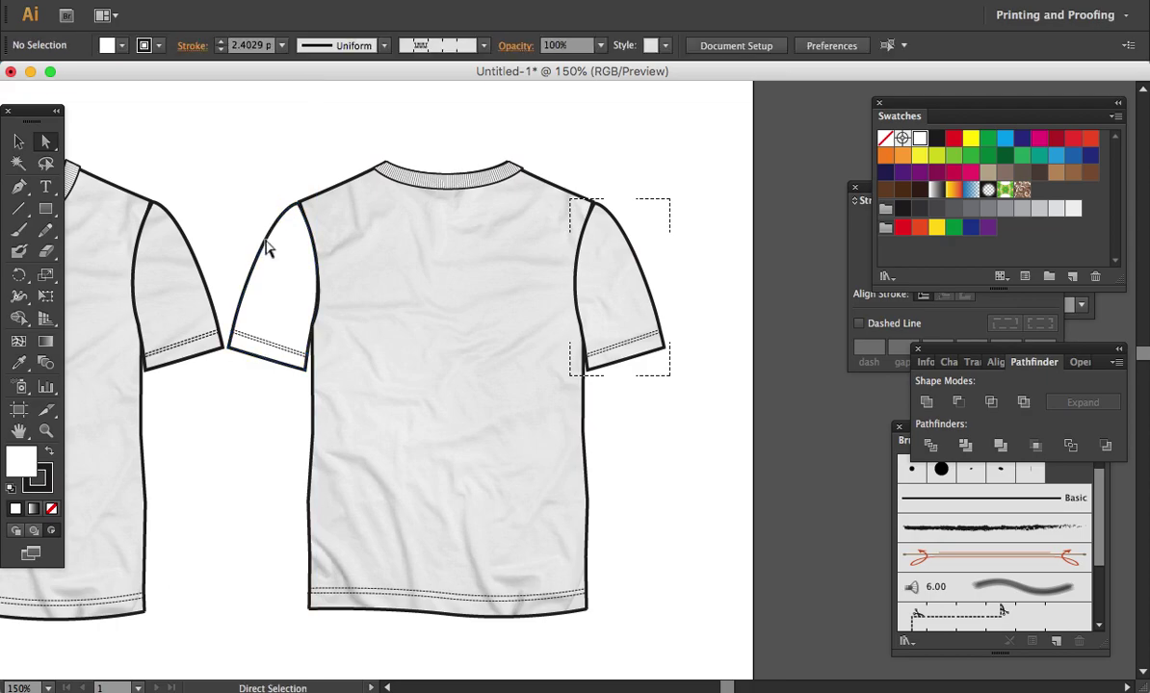
pyautogui.hotkey('ctrl', 'z')
pyautogui.click(52, 530)
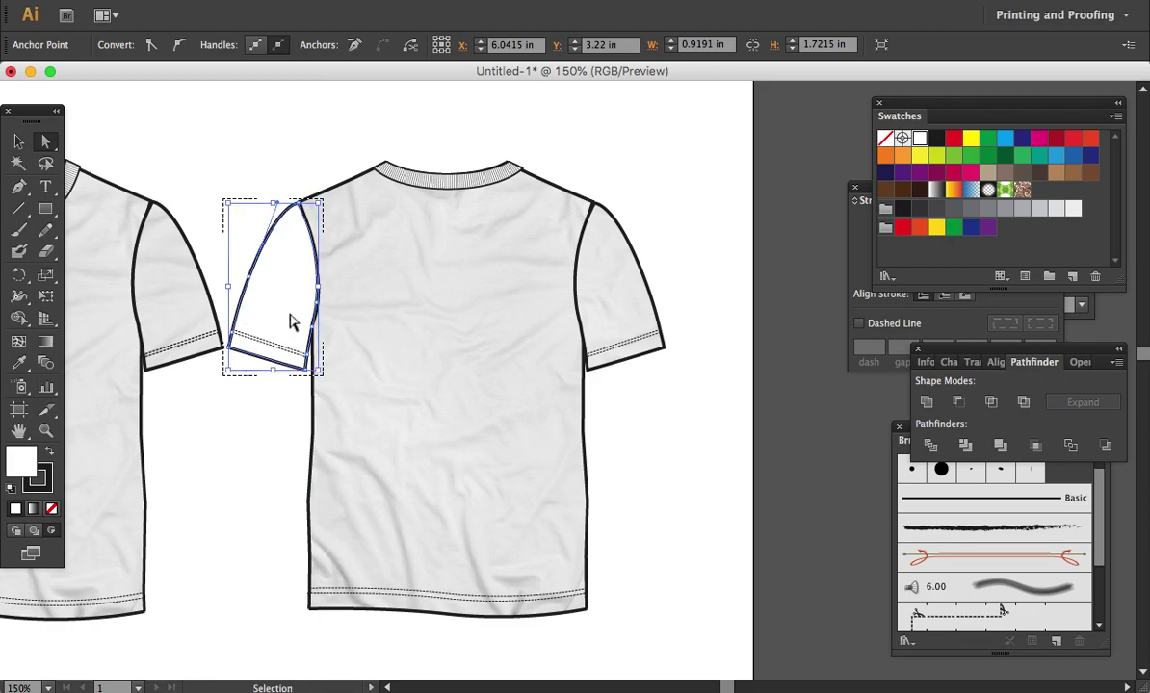
pyautogui.press('super+f')
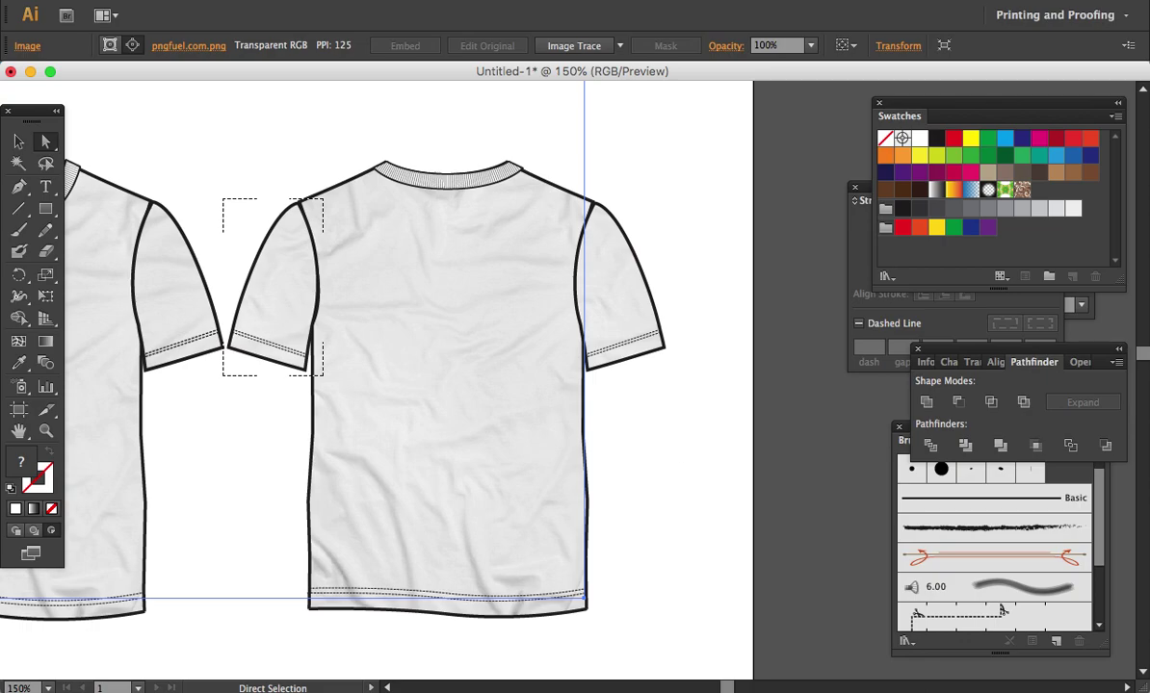
pyautogui.click(795, 660)
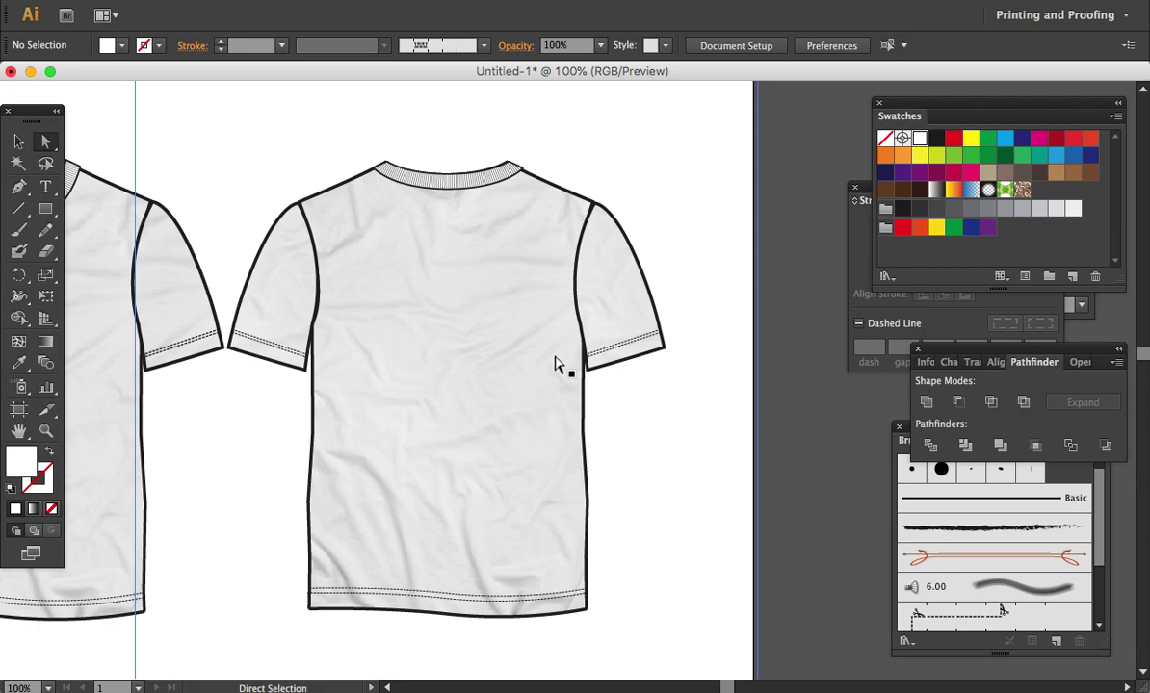
# Step: Add the text "77" on the chest of the front-view shirt
pyautogui.press('super+minus')
pyautogui.press('z')
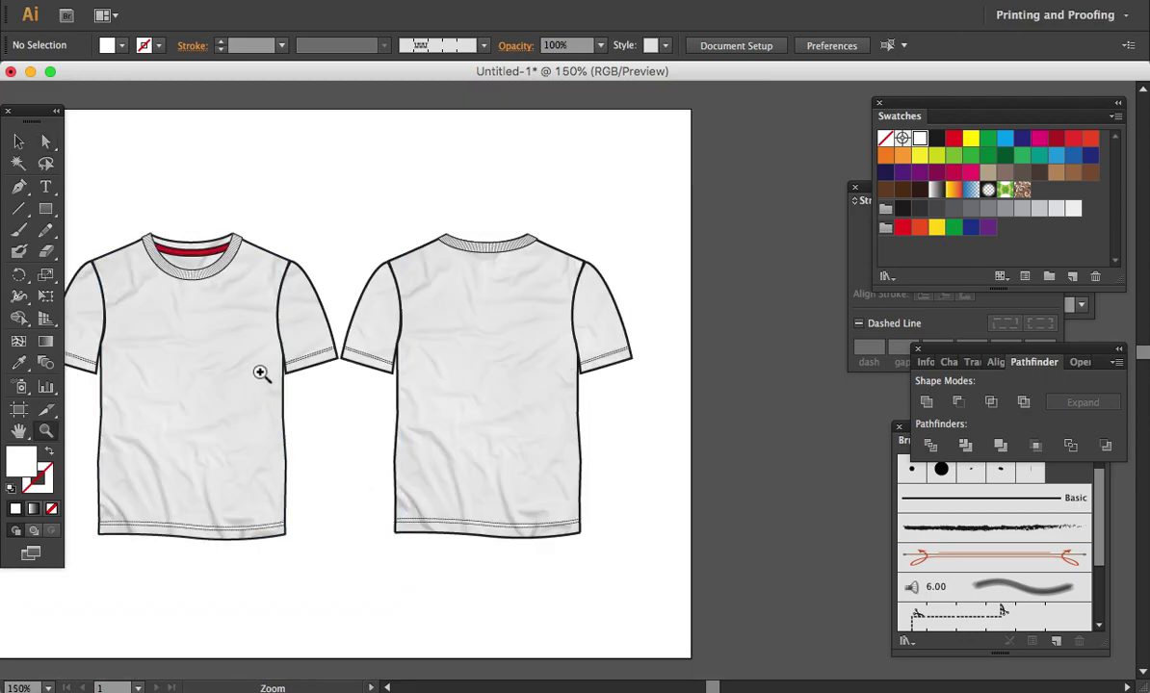
pyautogui.click(260, 373)
pyautogui.click(493, 367)
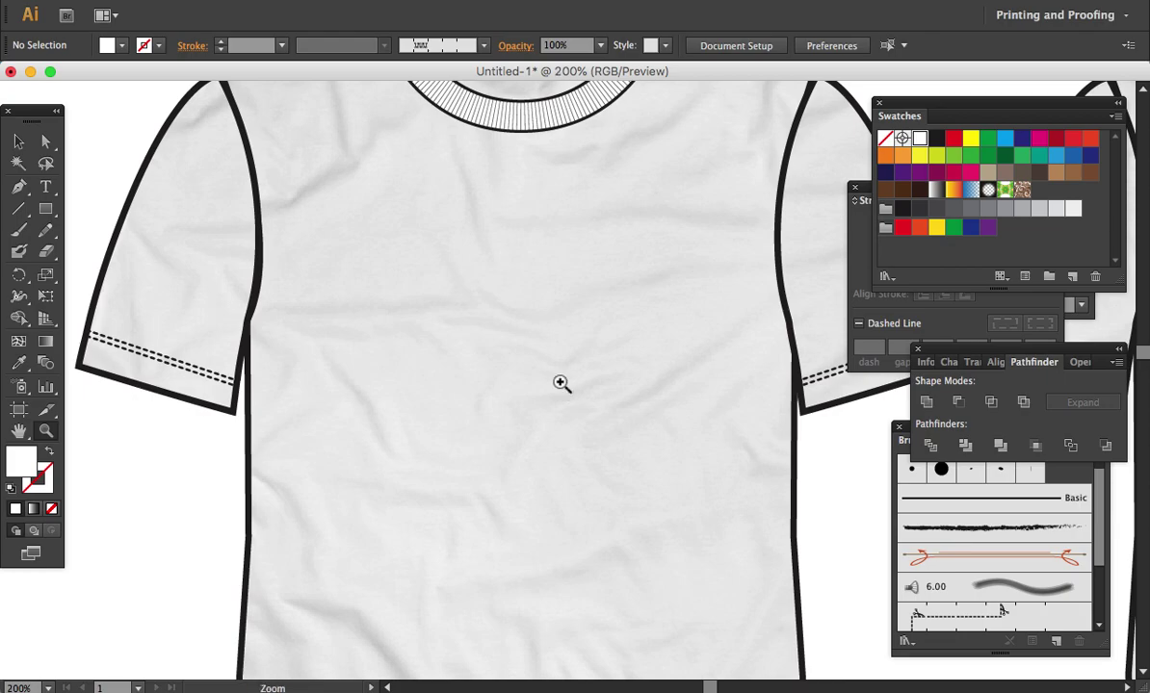
pyautogui.keyDown('alt'); pyautogui.click(562, 383); pyautogui.keyUp('alt')
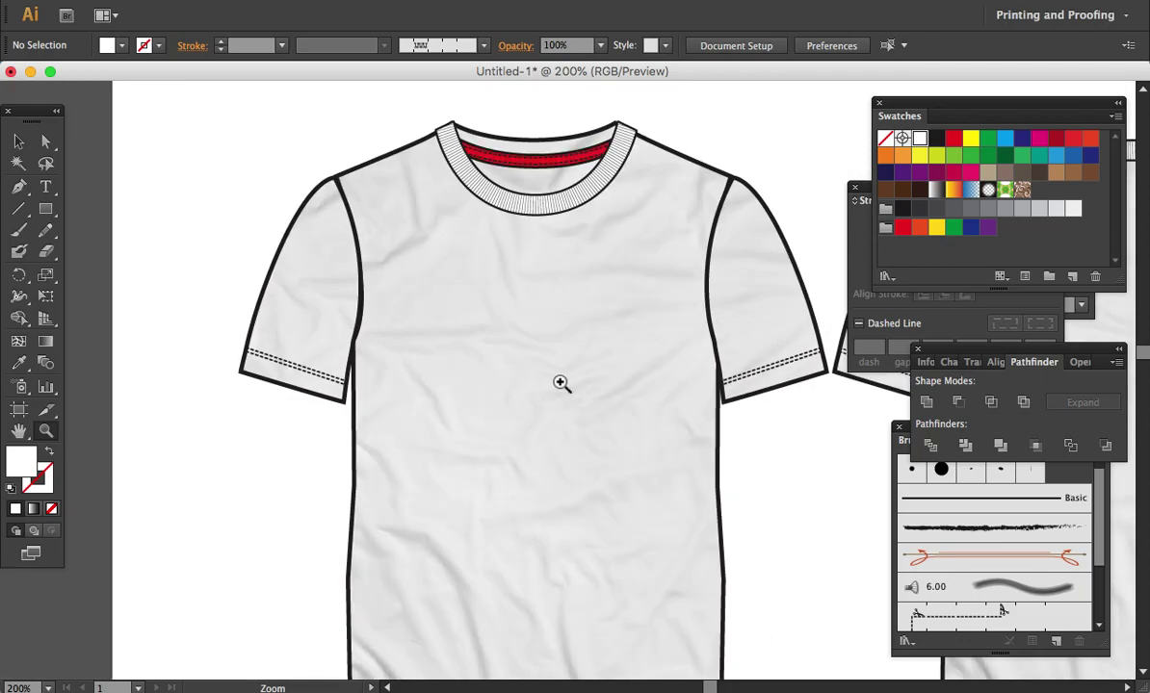
pyautogui.click(45, 187)
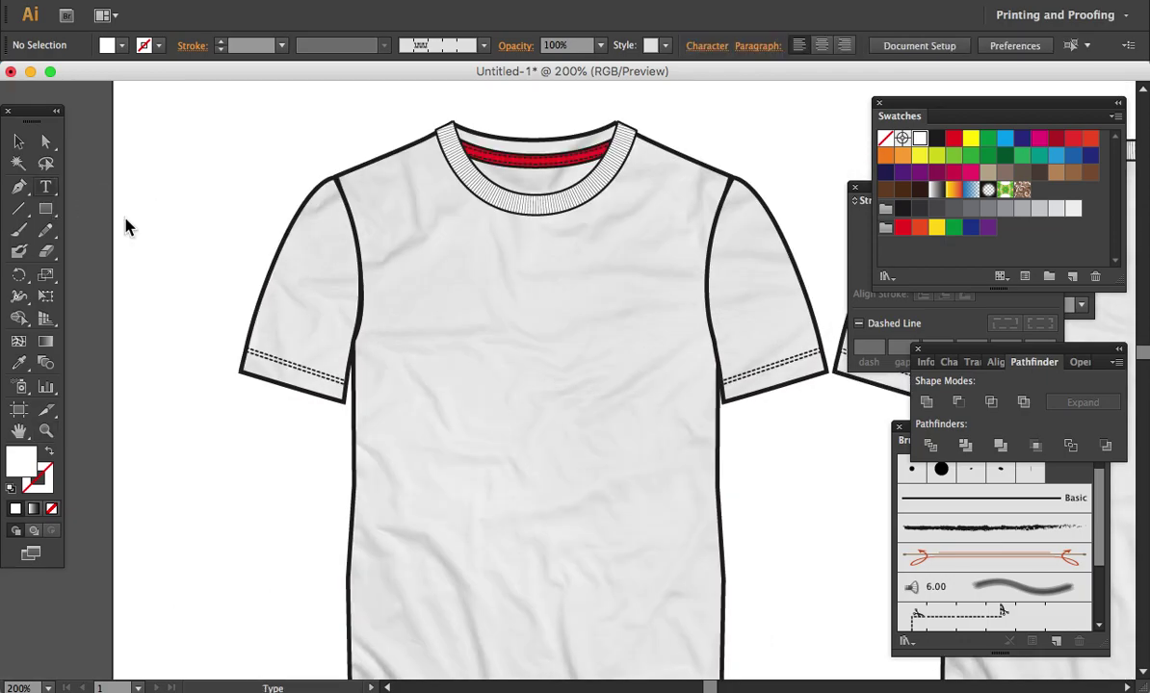
pyautogui.click(485, 383)
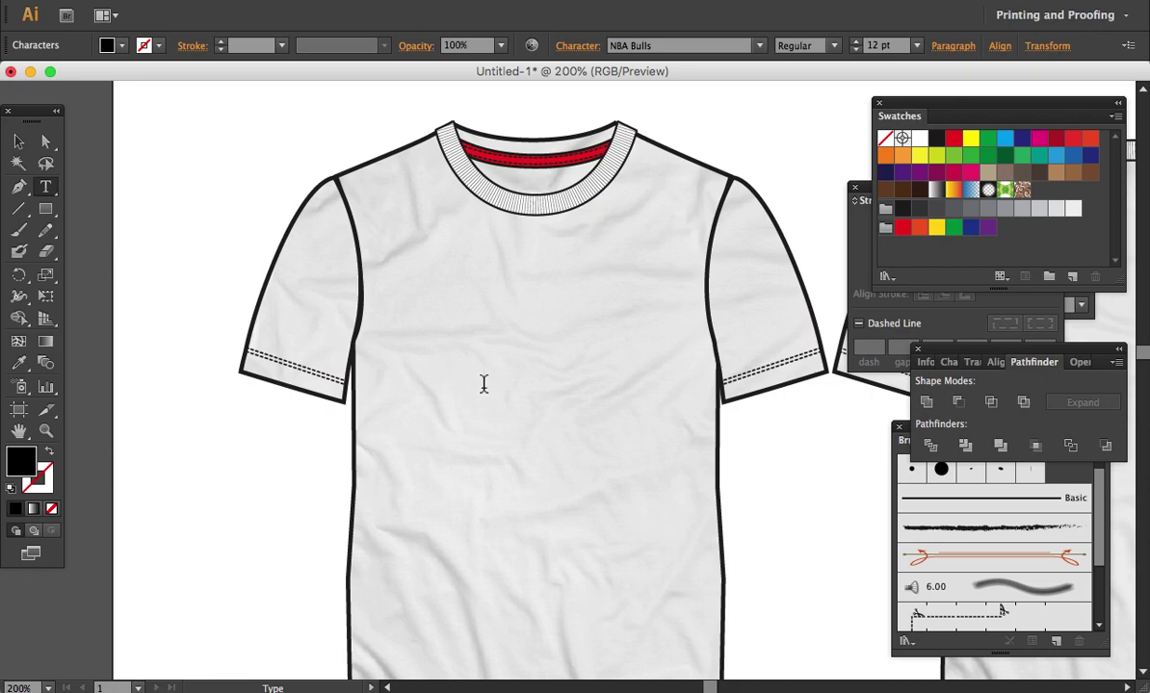
pyautogui.write('77')
pyautogui.click(20, 144)
pyautogui.press('Escape')
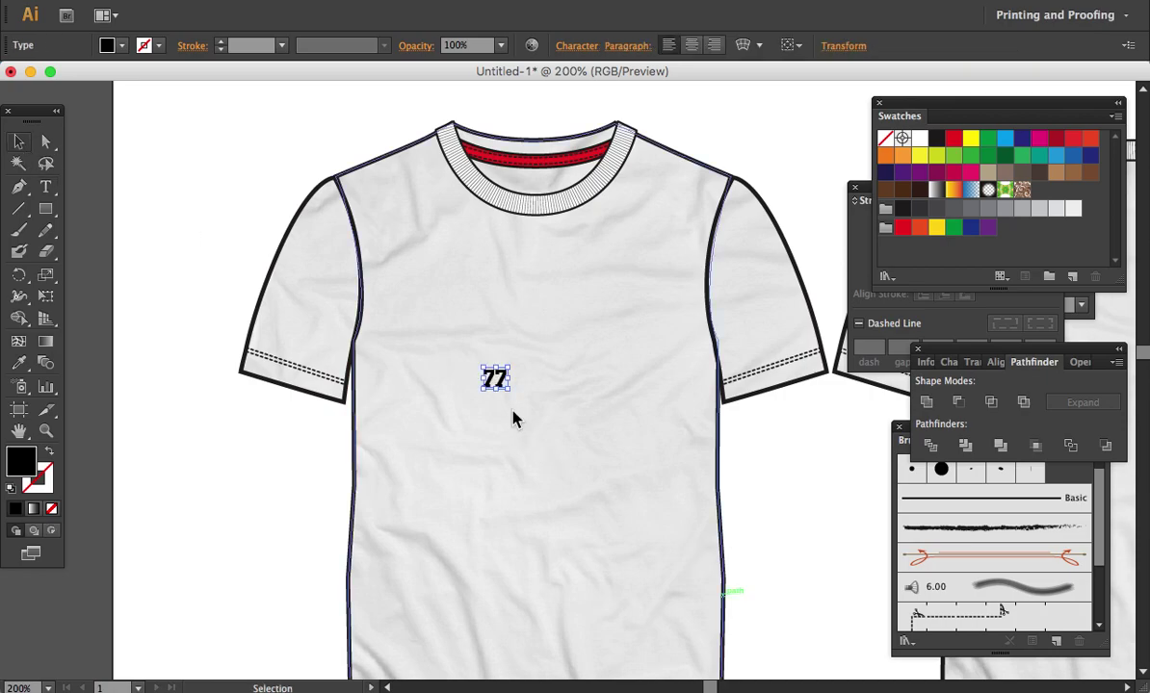
# Step: Enlarge the "77" to about 119 pt, centre it on the chest and fill it with red
pyautogui.moveTo(509, 391); pyautogui.dragTo(619, 521)
pyautogui.moveTo(547, 448); pyautogui.dragTo(586, 441)
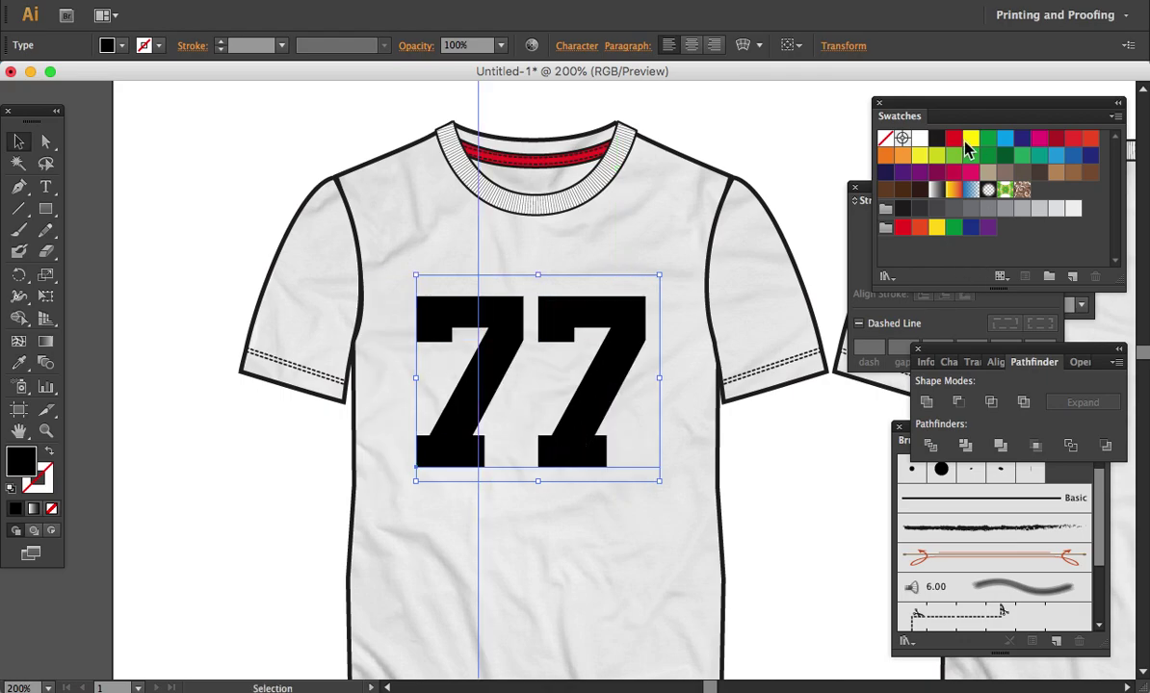
pyautogui.click(953, 139)
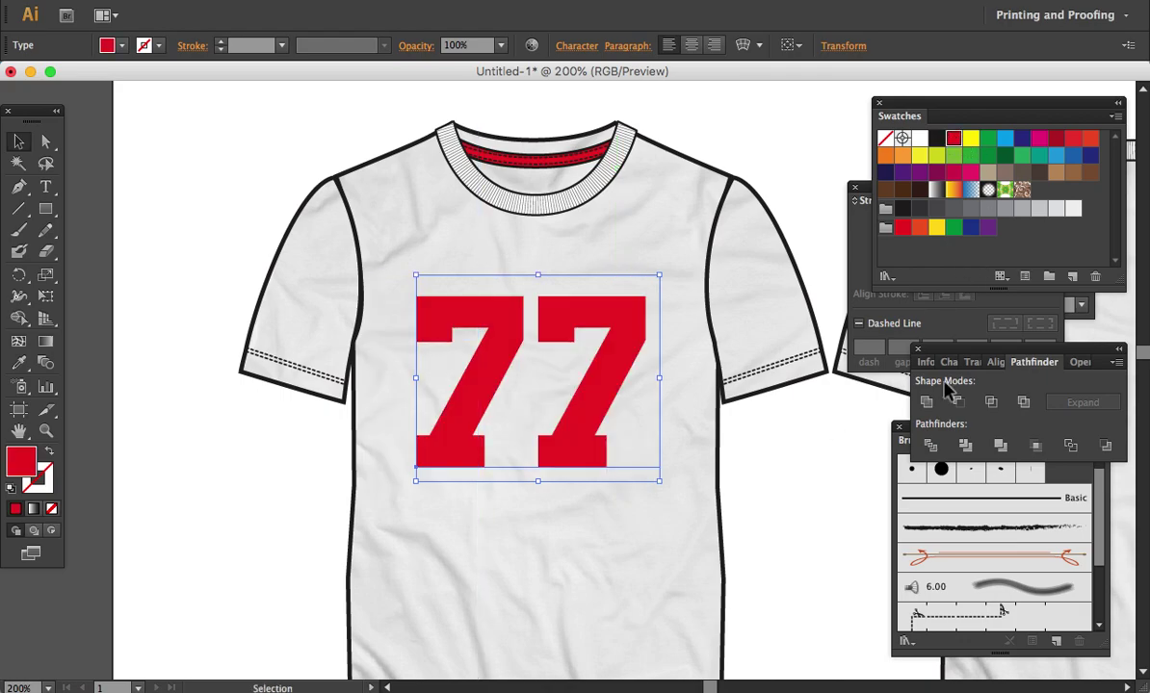
pyautogui.click(868, 275)
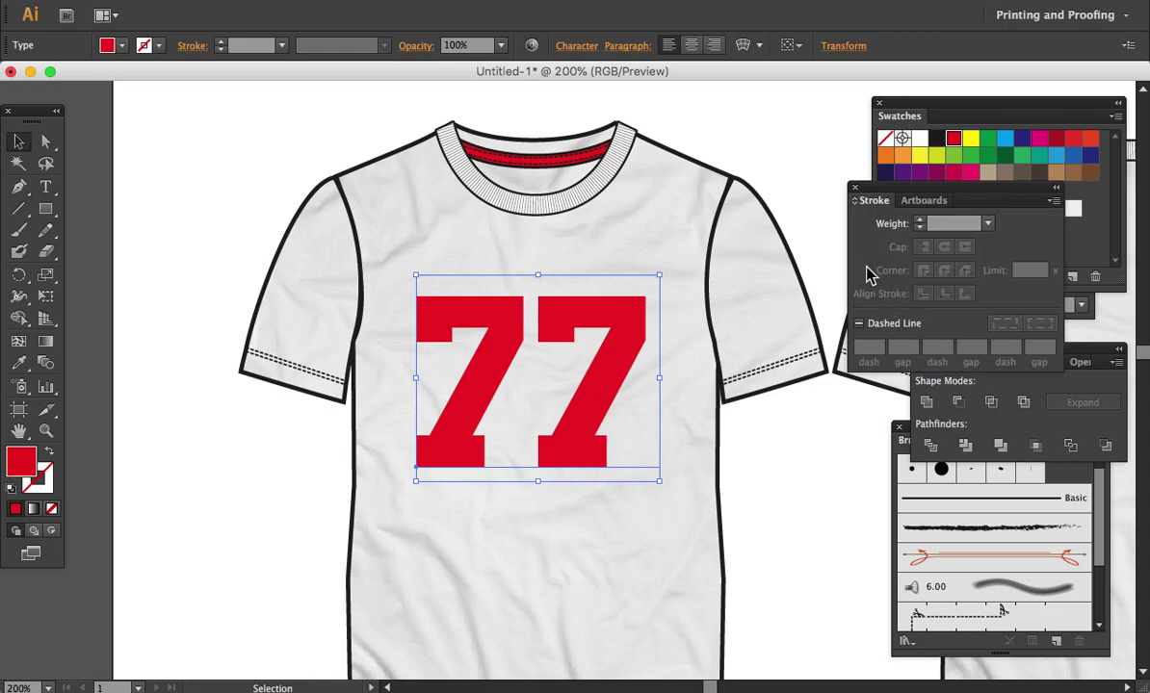
# Step: Replace the first digit of the chest number with 2 so that it reads "27"
pyautogui.doubleClick(557, 431)
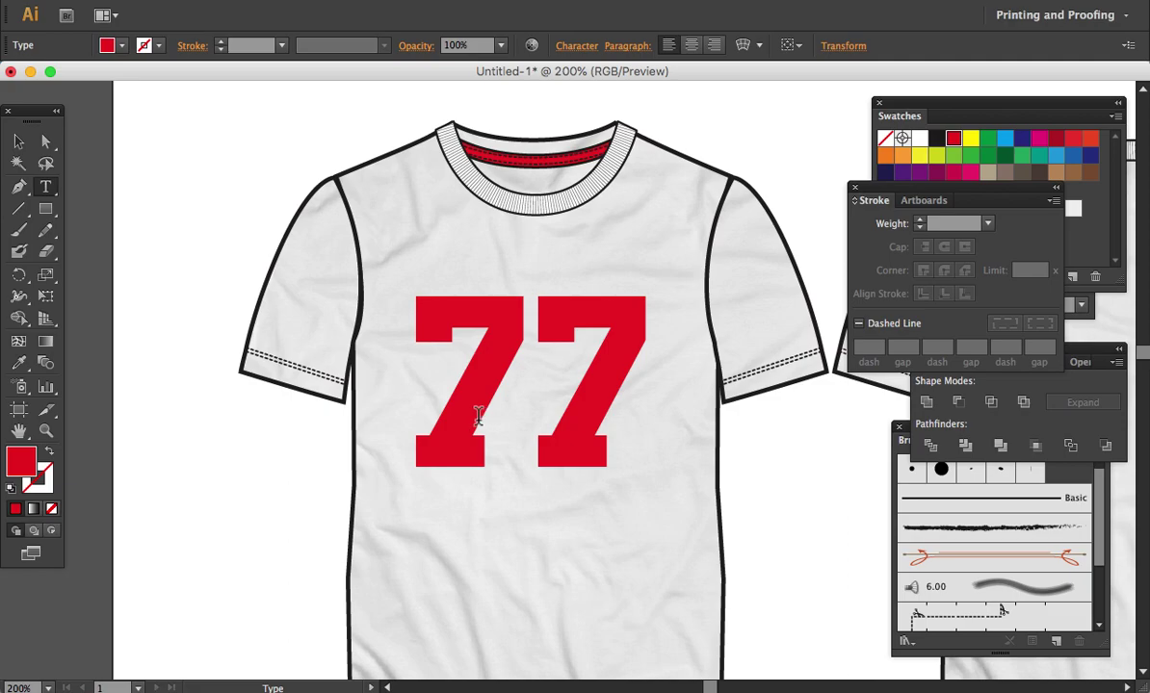
pyautogui.moveTo(478, 410); pyautogui.dragTo(461, 412)
pyautogui.write('2')
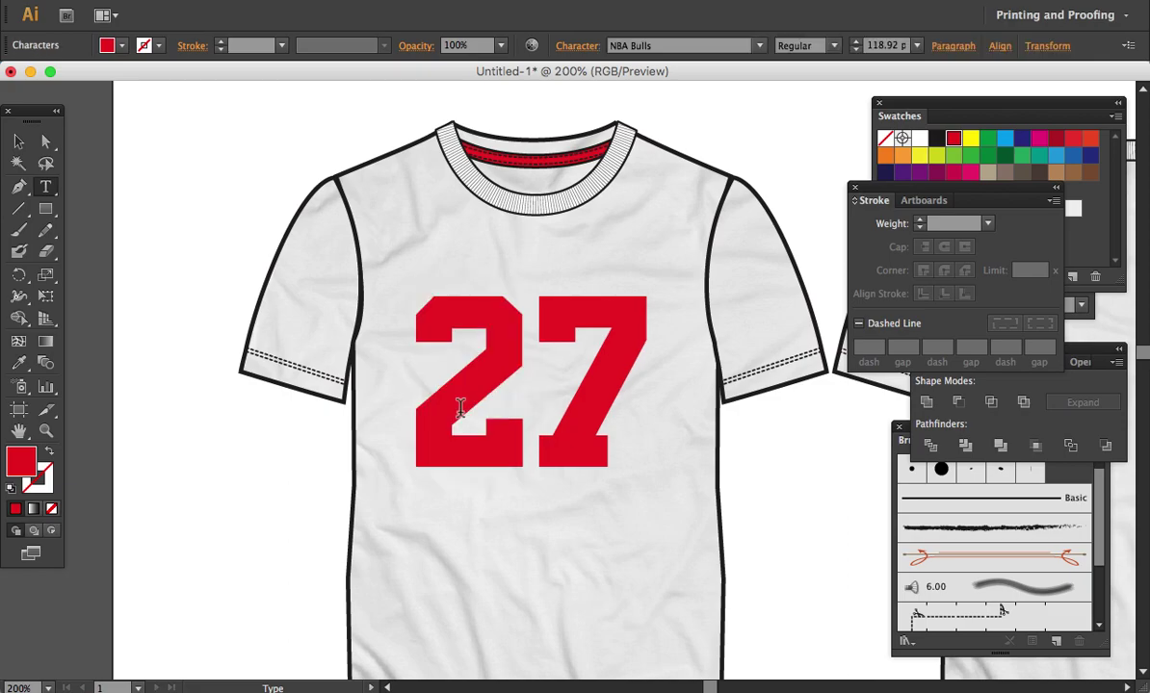
# Step: Finish editing the chest number, group the Stroke panel with Swatches, hide Transparency and dock the Pathfinder group beneath Stroke
pyautogui.press('super')
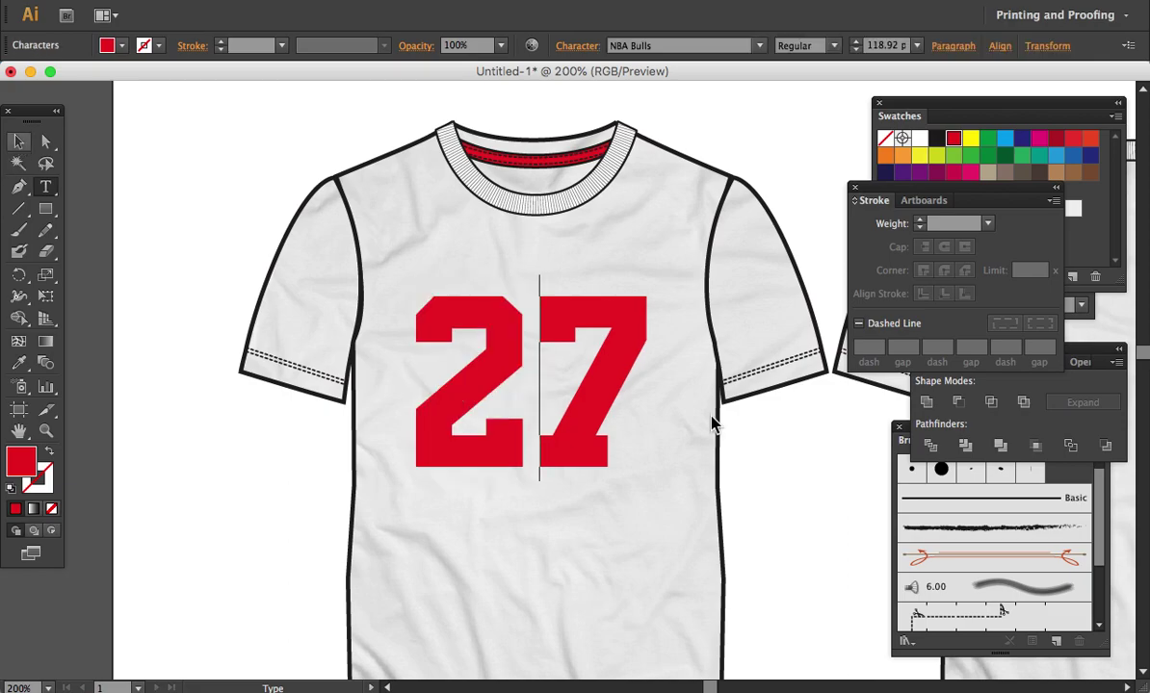
pyautogui.press('Escape')
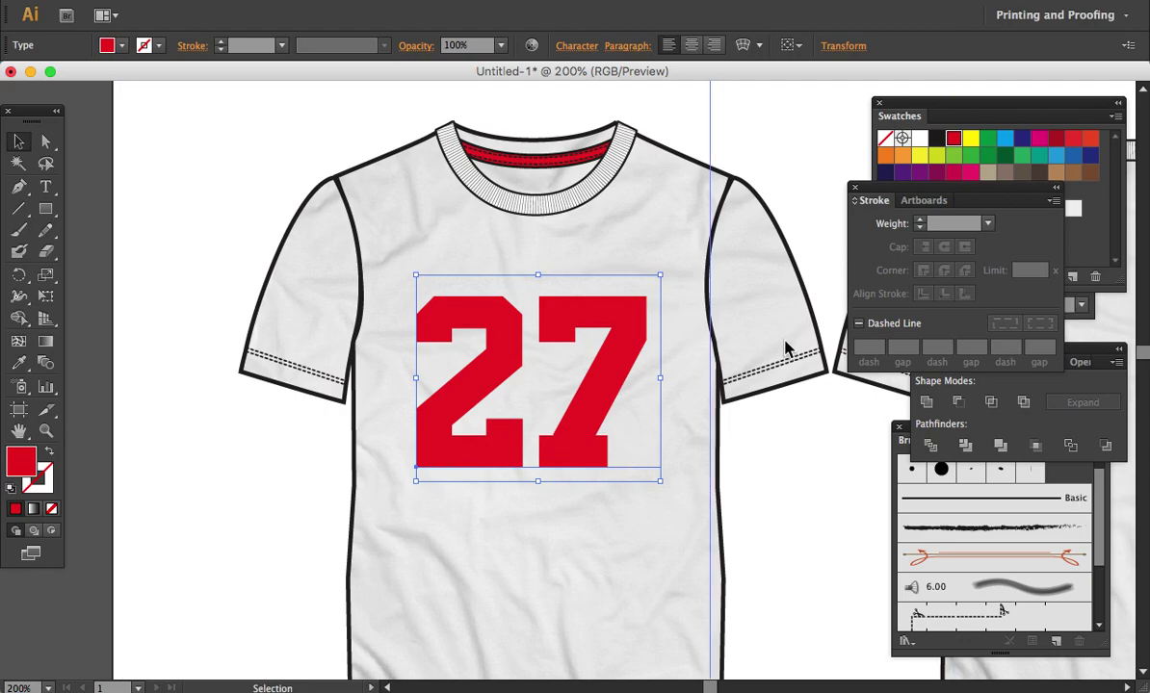
pyautogui.moveTo(969, 197)
pyautogui.mouseDown()
pyautogui.moveTo(983, 123)
pyautogui.moveTo(949, 128)
pyautogui.mouseUp()
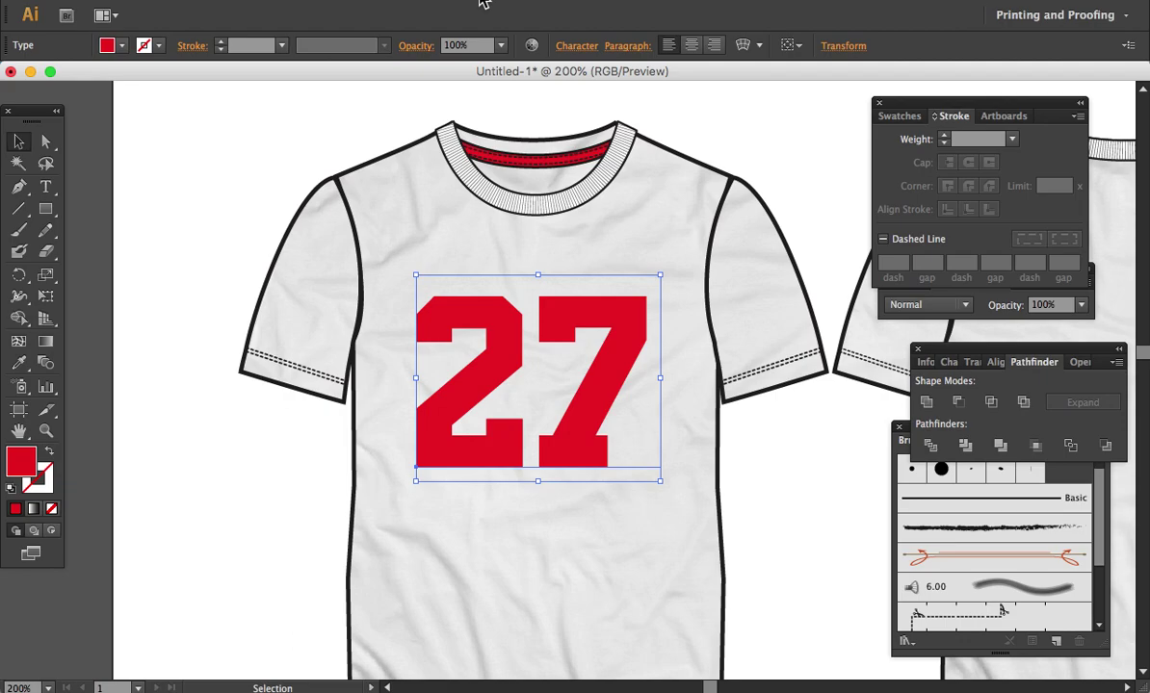
pyautogui.click(452, 5)
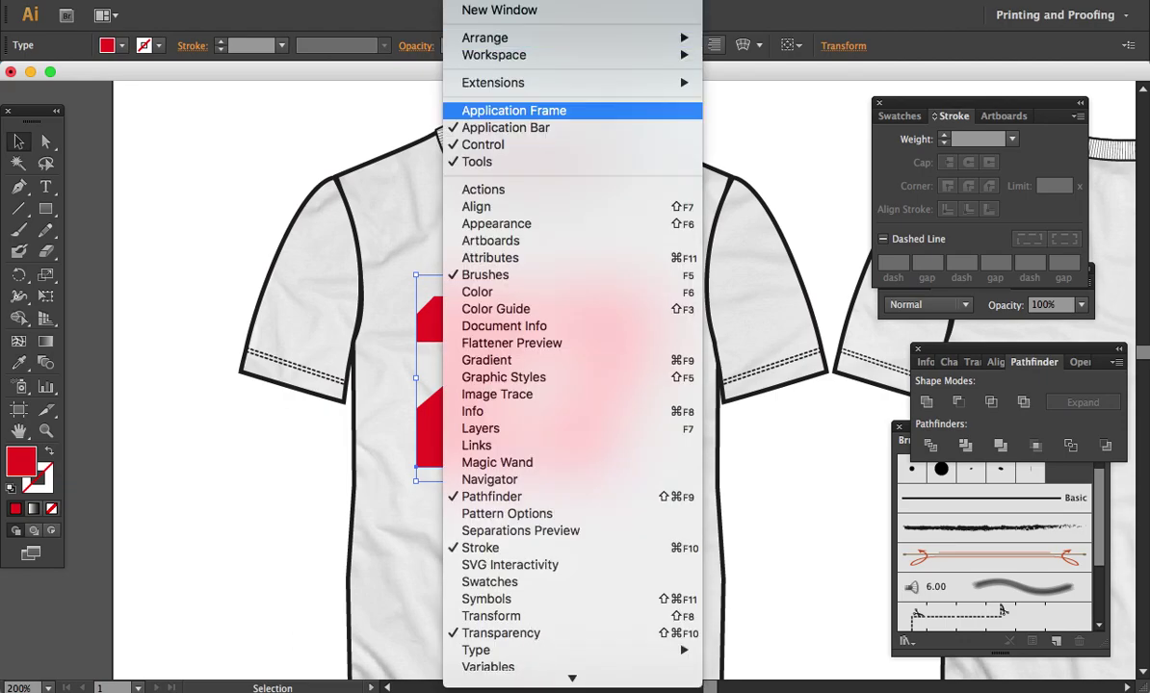
pyautogui.click(542, 638)
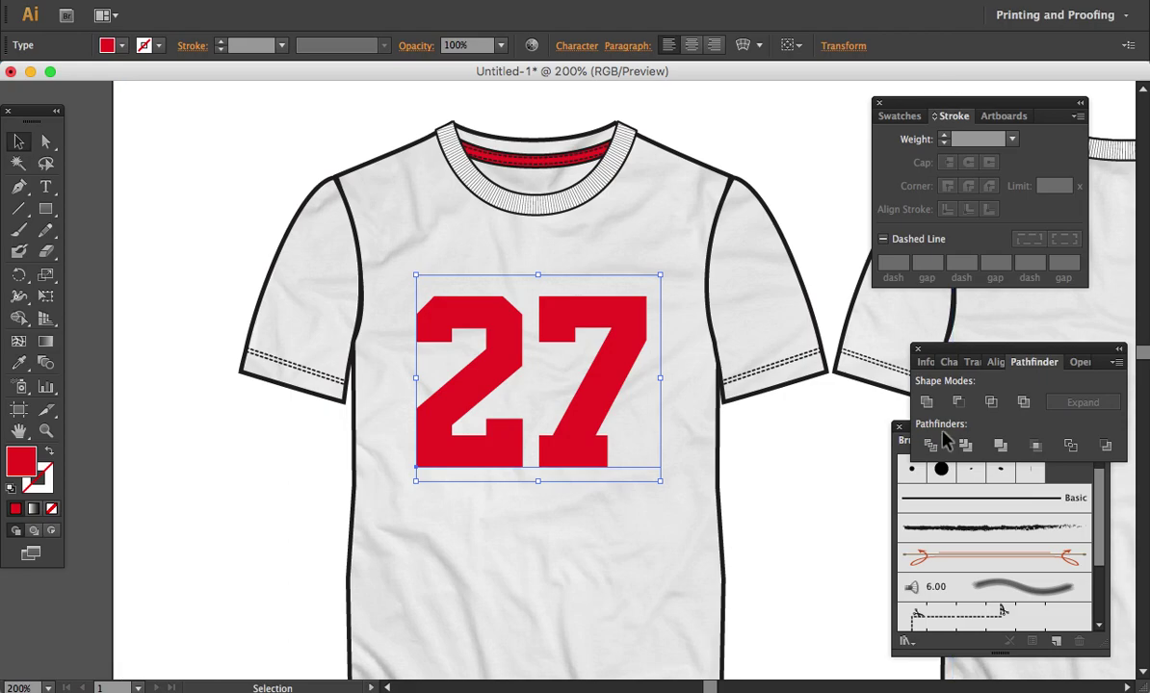
pyautogui.moveTo(1018, 361); pyautogui.dragTo(975, 224)
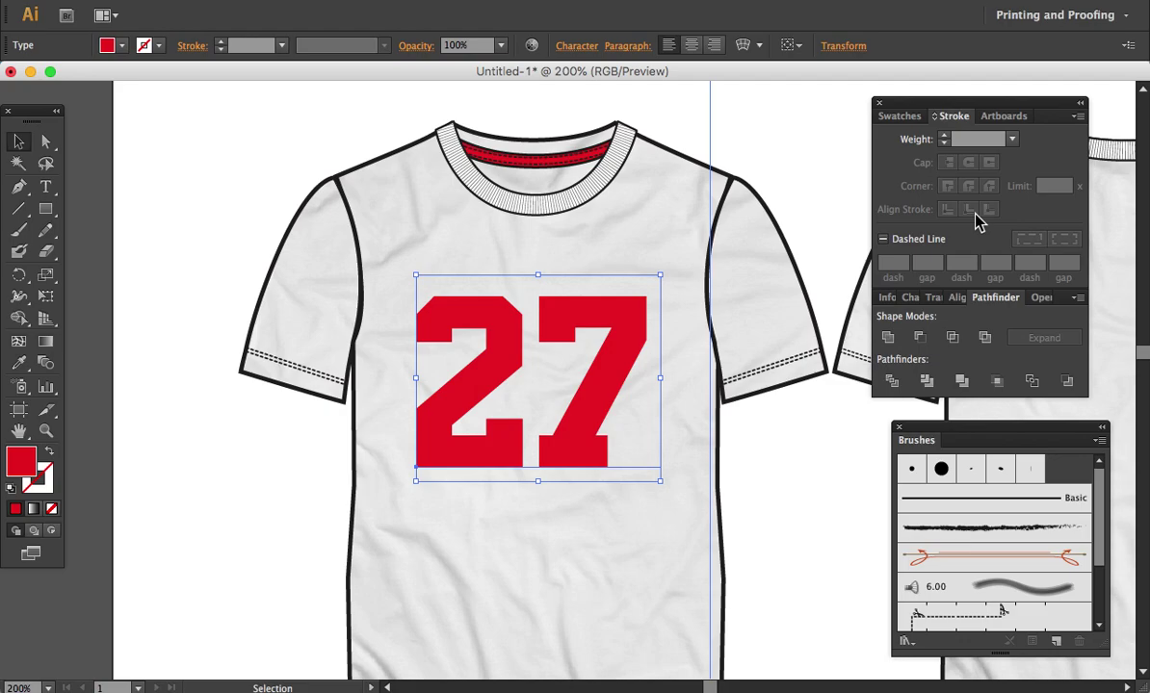
# Step: Show the Transparency settings and set the blending mode of the red "27" to Overlay
pyautogui.click(465, 2)
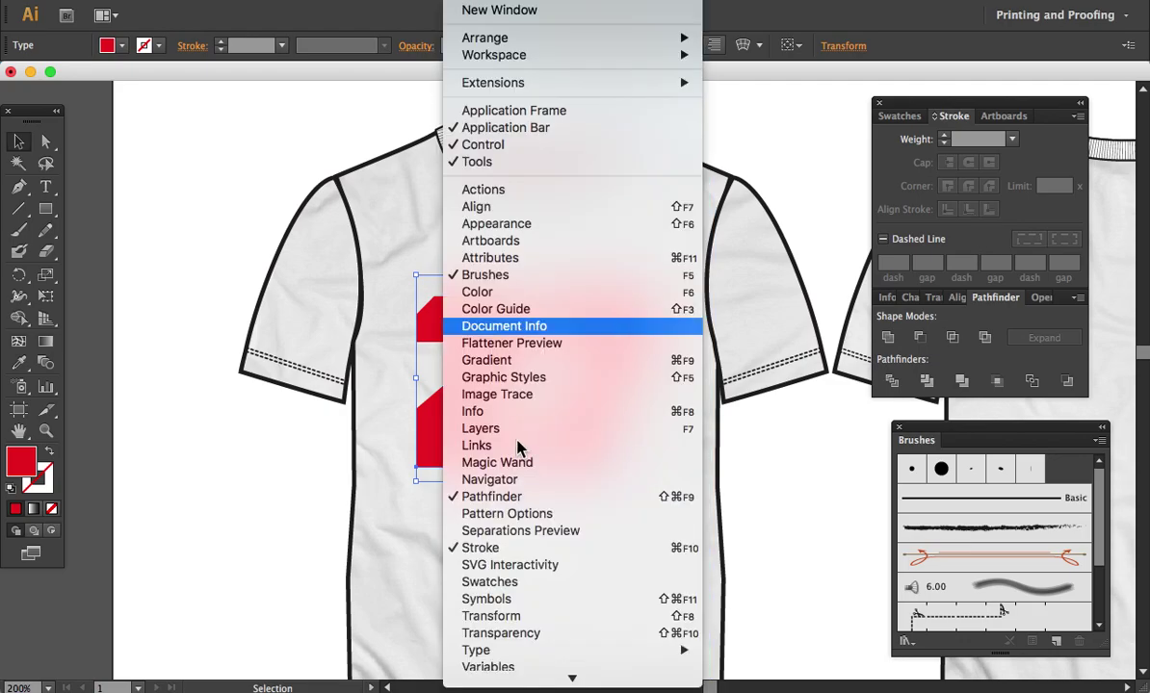
pyautogui.click(520, 635)
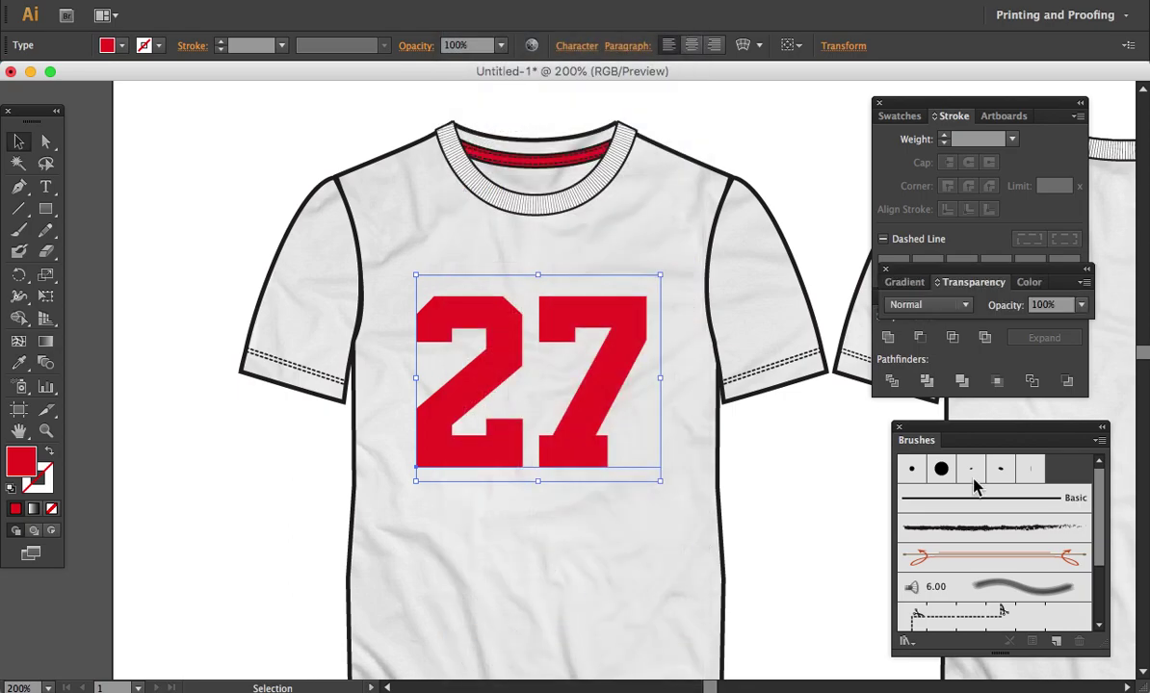
pyautogui.click(963, 305)
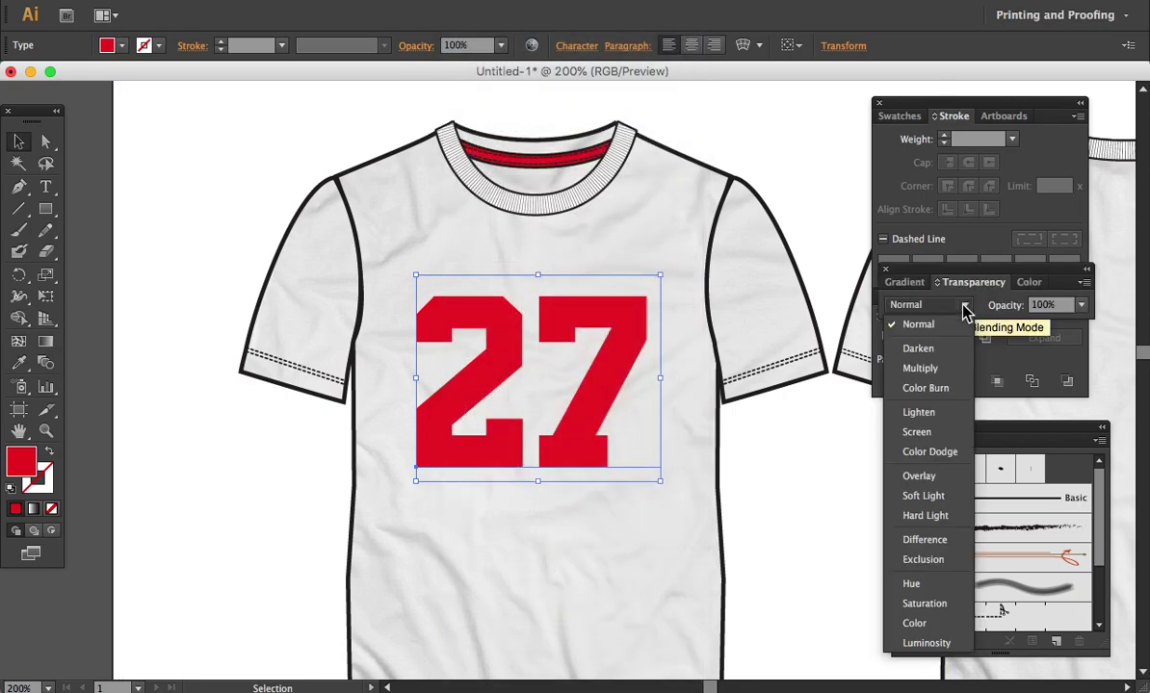
pyautogui.click(941, 479)
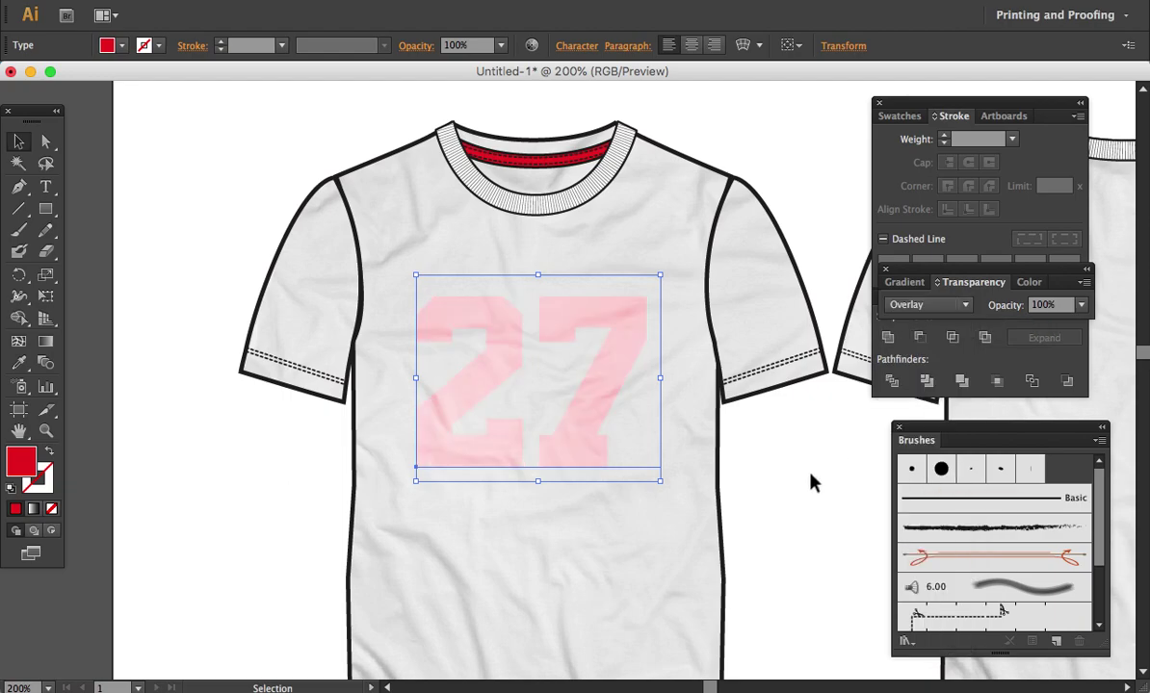
# Step: Stack copies of the Overlay "27" exactly in front of the original to deepen its red, and deselect
pyautogui.press('z')
pyautogui.moveTo(525, 321); pyautogui.dragTo(639, 539)
pyautogui.press('v')
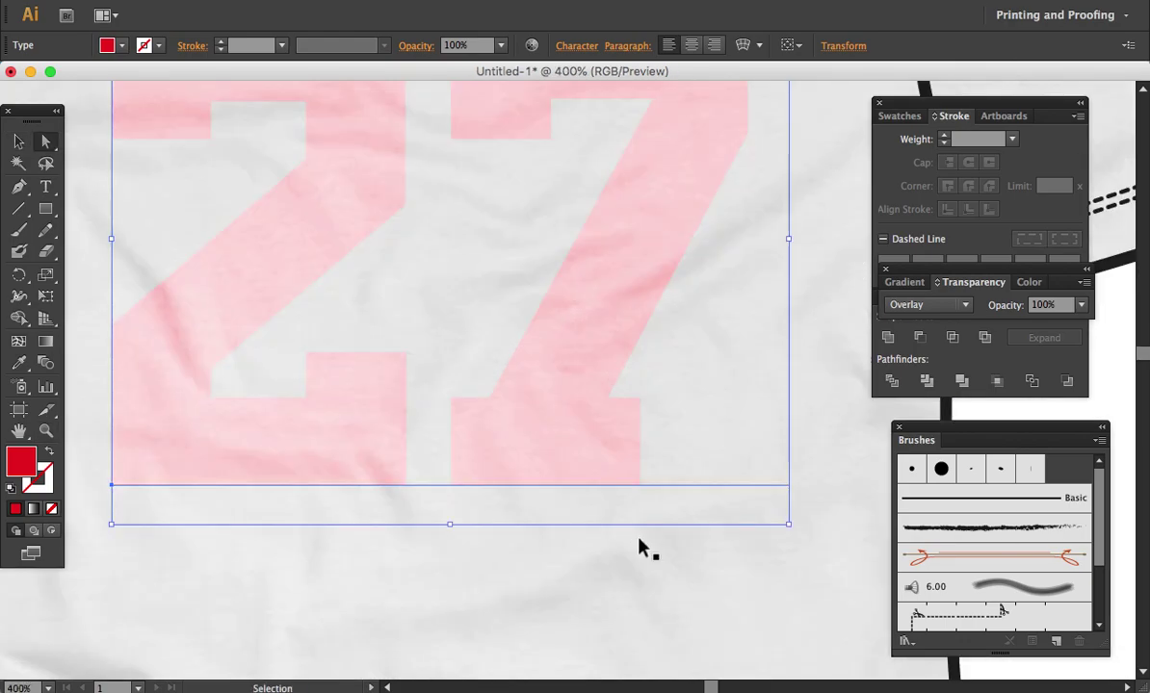
pyautogui.hotkey('ctrl', '-')
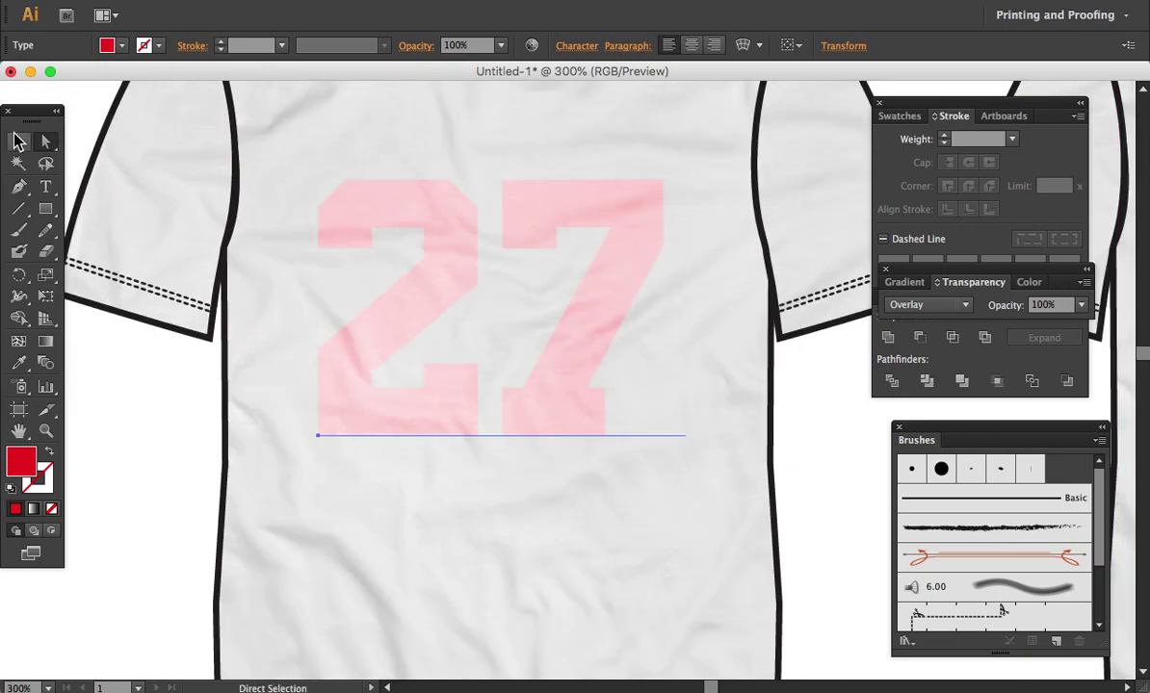
pyautogui.click(18, 142)
pyautogui.moveTo(423, 245); pyautogui.dragTo(424, 345)
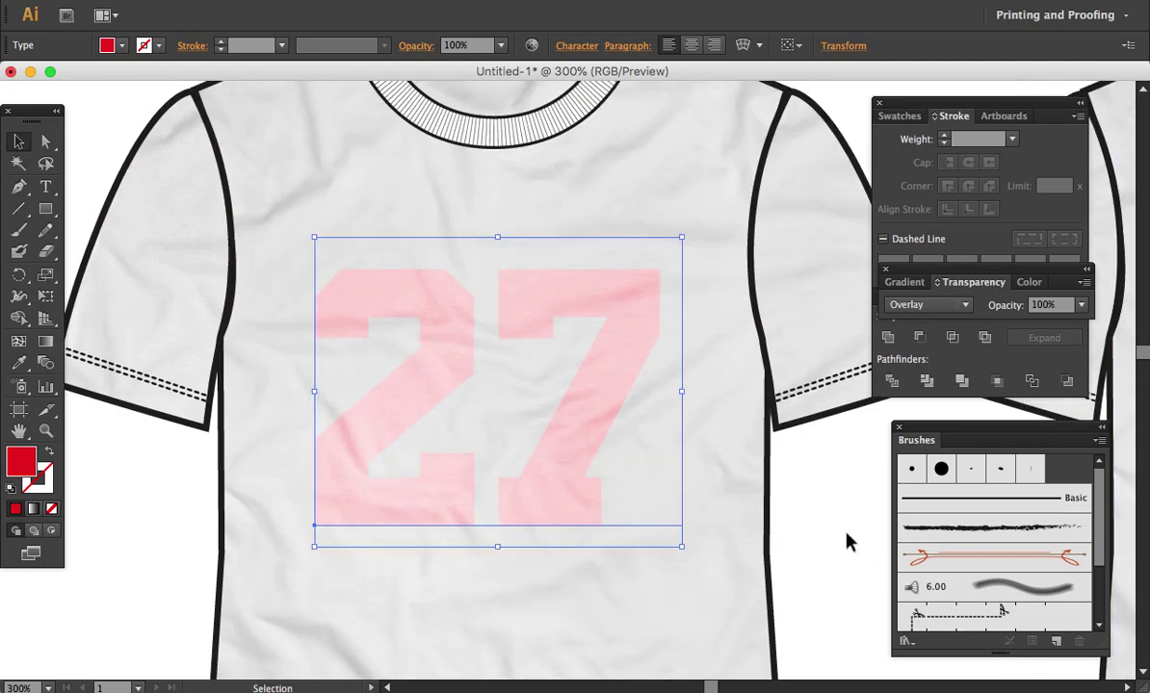
pyautogui.press('a')
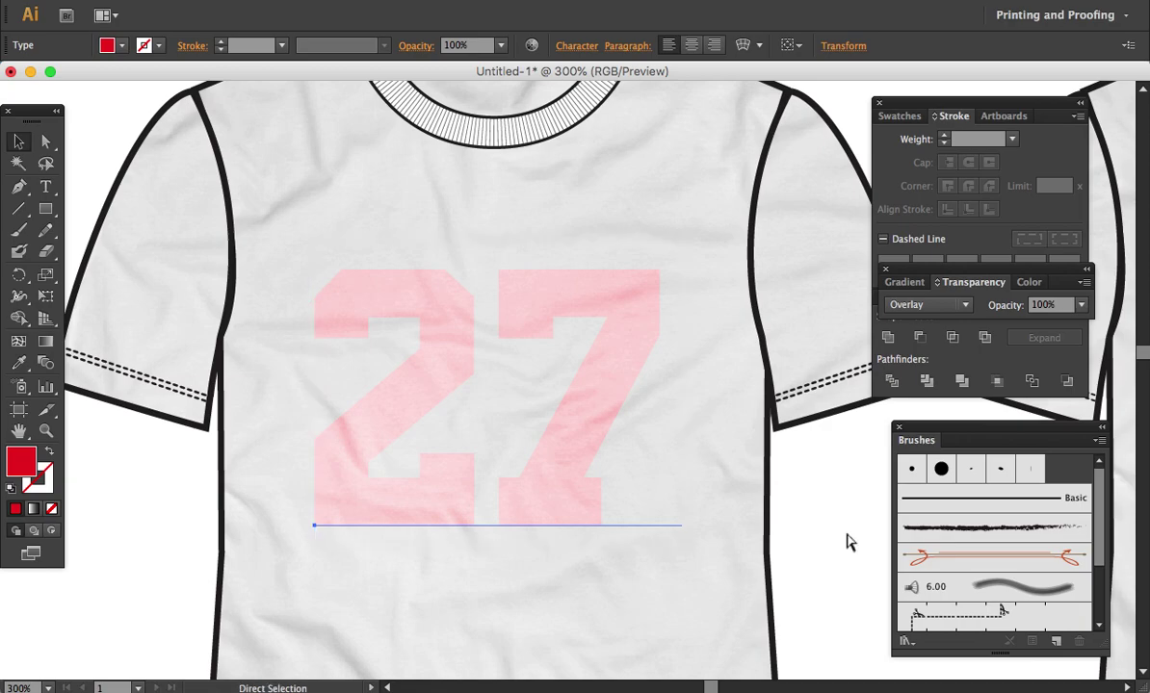
pyautogui.press('v')
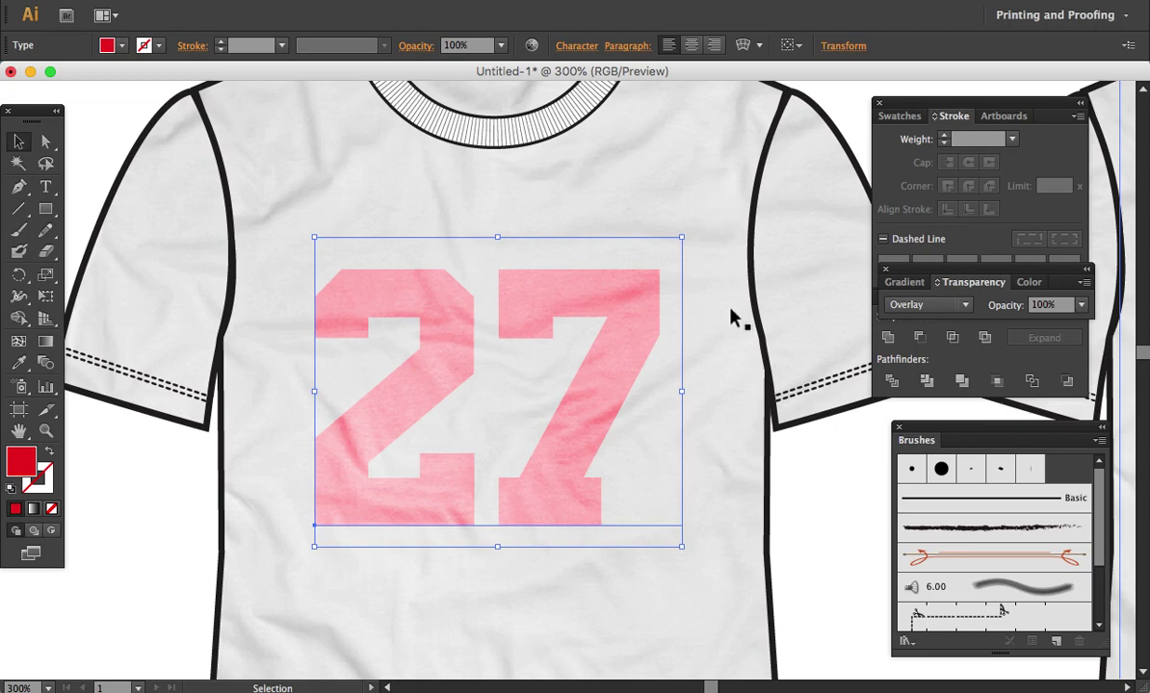
pyautogui.press('a')
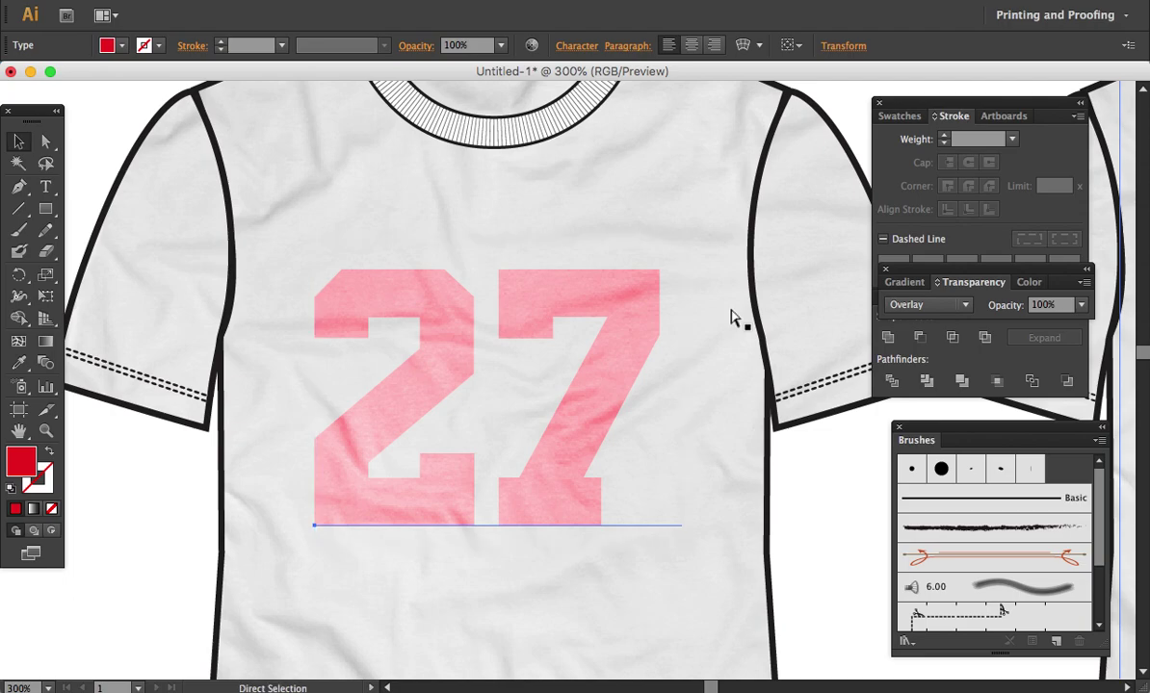
pyautogui.press('v')
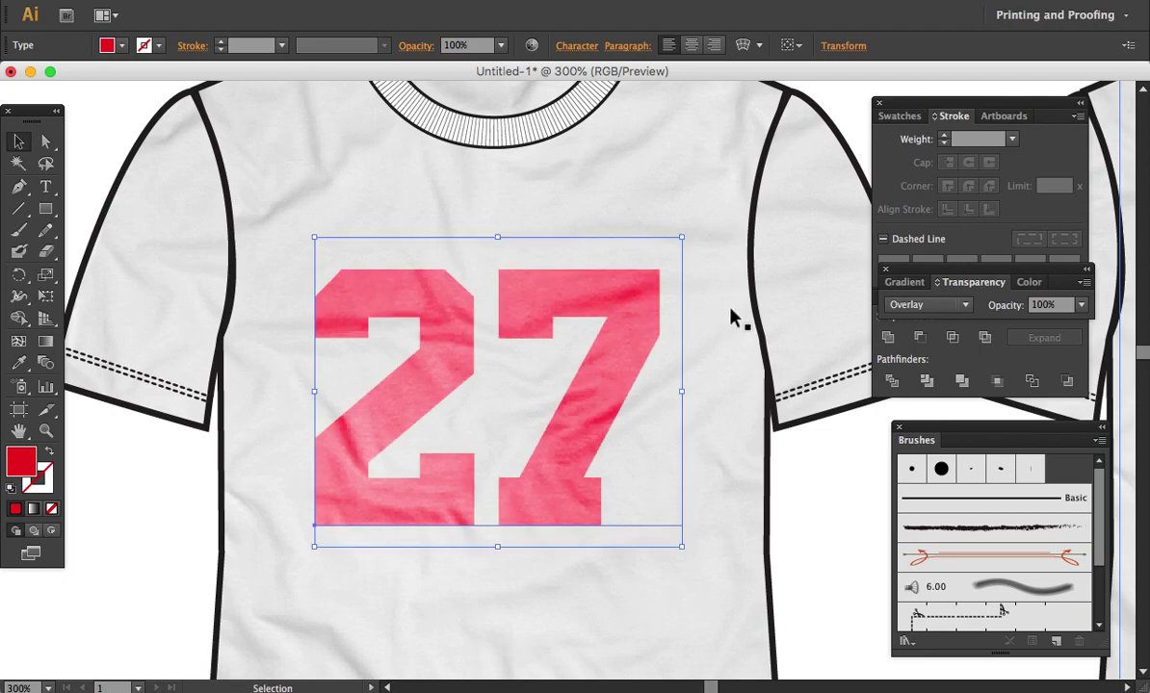
pyautogui.press('a')
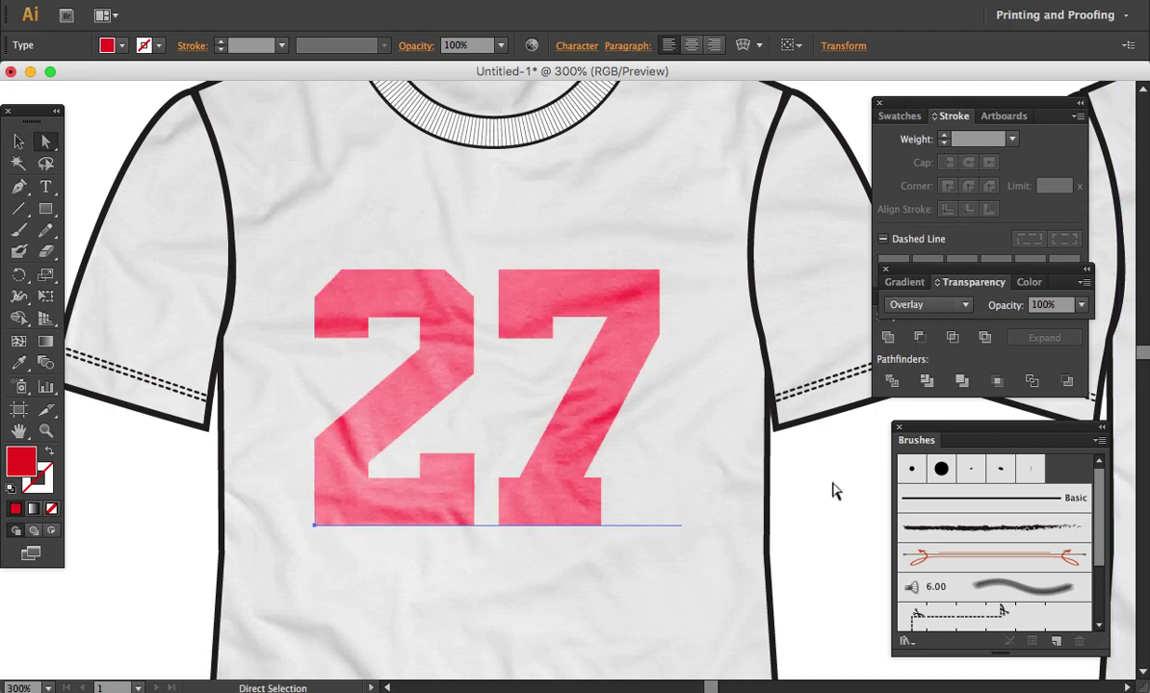
pyautogui.click(836, 491)
pyautogui.press('v')
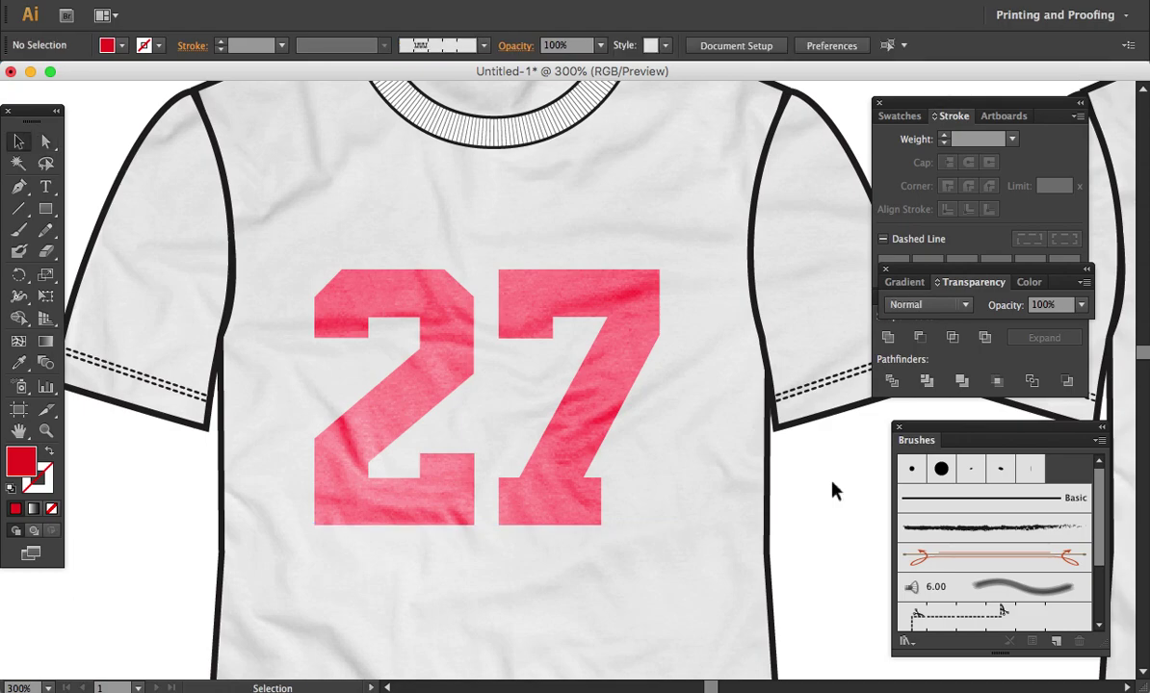
# Step: Examine how the fabric wrinkles show through the "27", both close up and with the whole mockup in view
pyautogui.press('z')
pyautogui.click(575, 364)
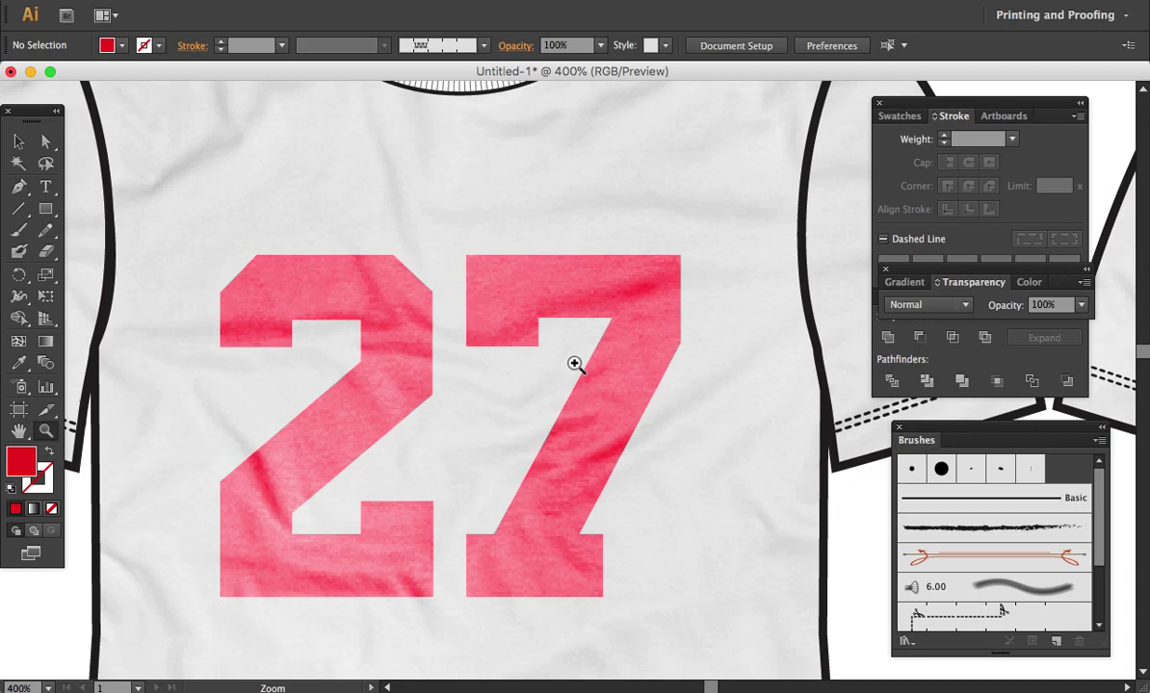
pyautogui.press('a')
pyautogui.click(18, 141)
pyautogui.press('v')
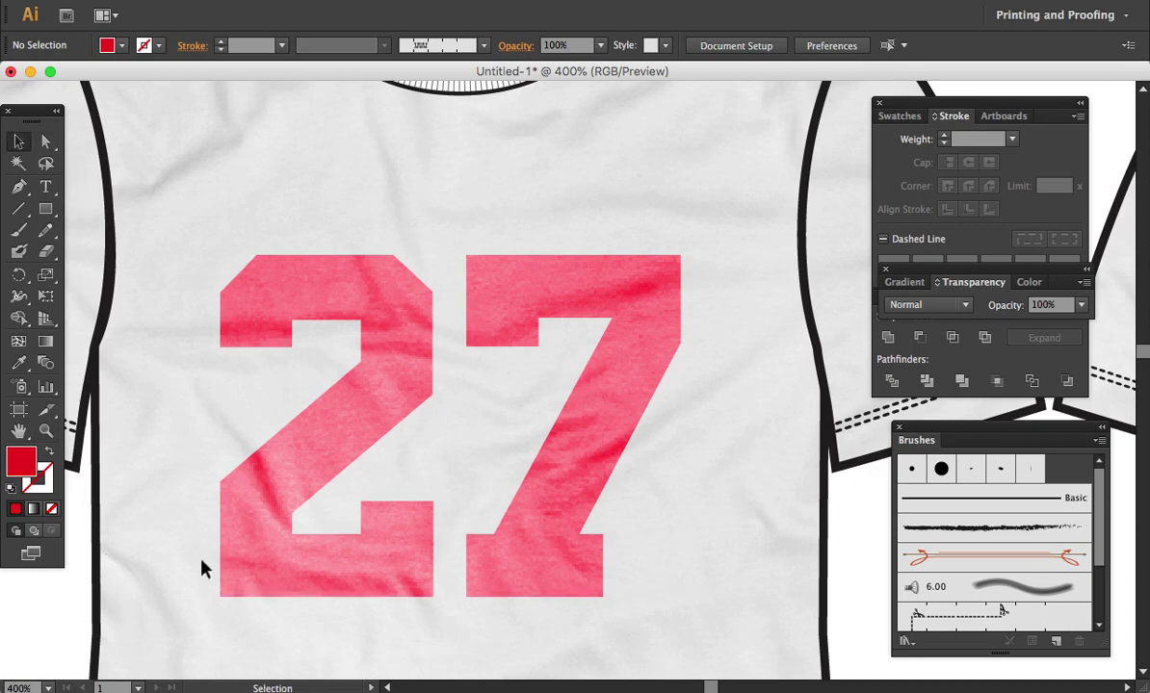
pyautogui.press('super+0')
pyautogui.press('a')
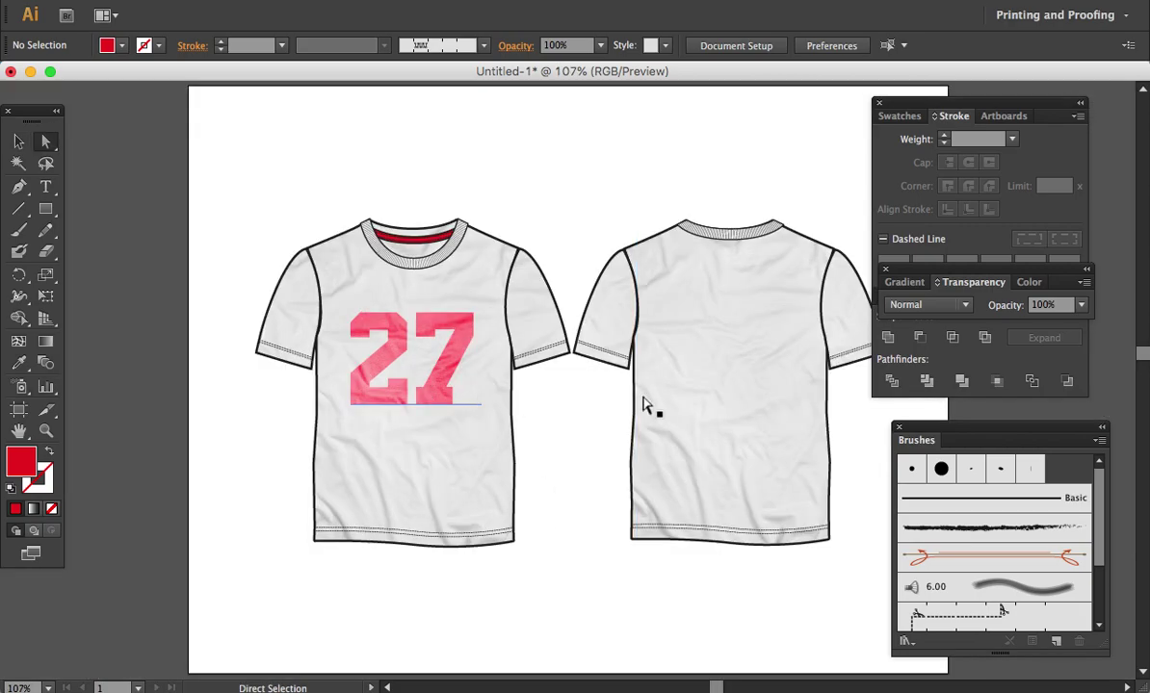
pyautogui.press('z')
pyautogui.click(616, 370)
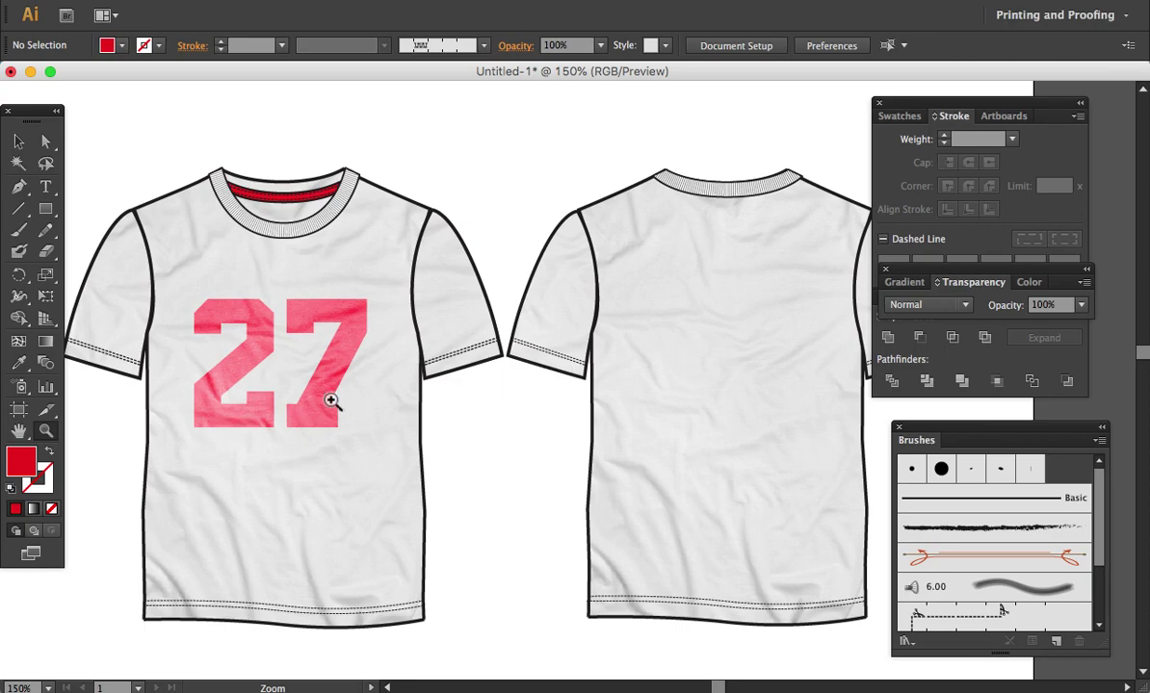
pyautogui.moveTo(201, 284); pyautogui.dragTo(430, 477)
pyautogui.press('v')
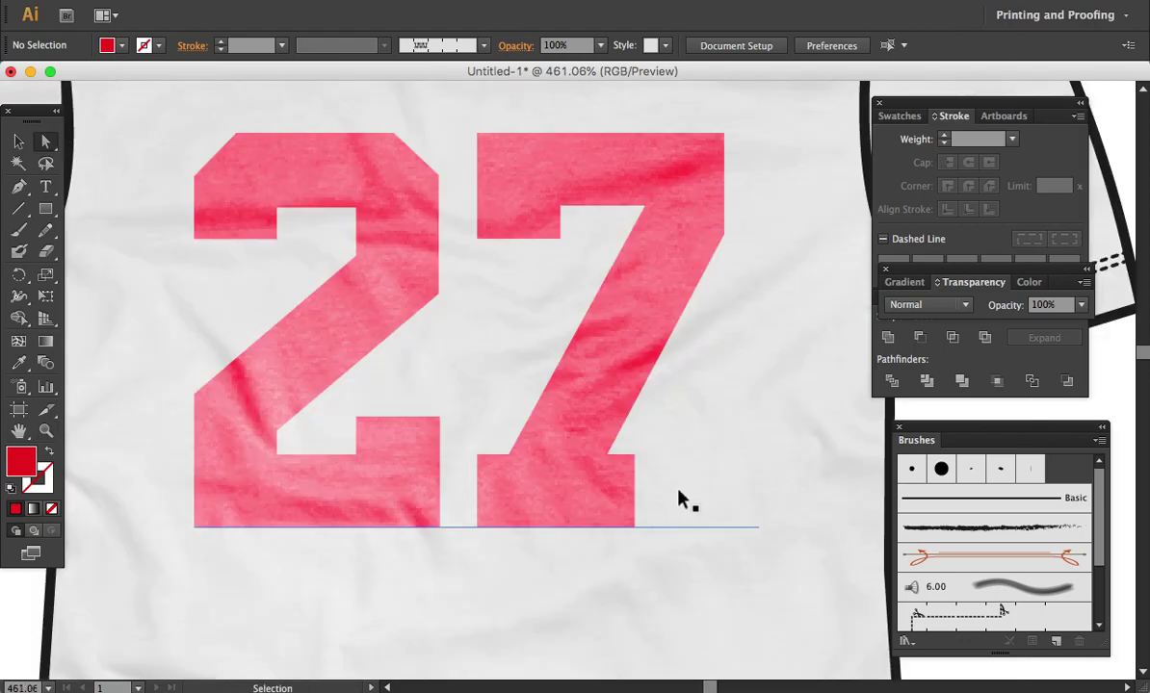
# Step: Remove stacked copies of the "27" to compare the colour strength, and undo the removal
pyautogui.press('a')
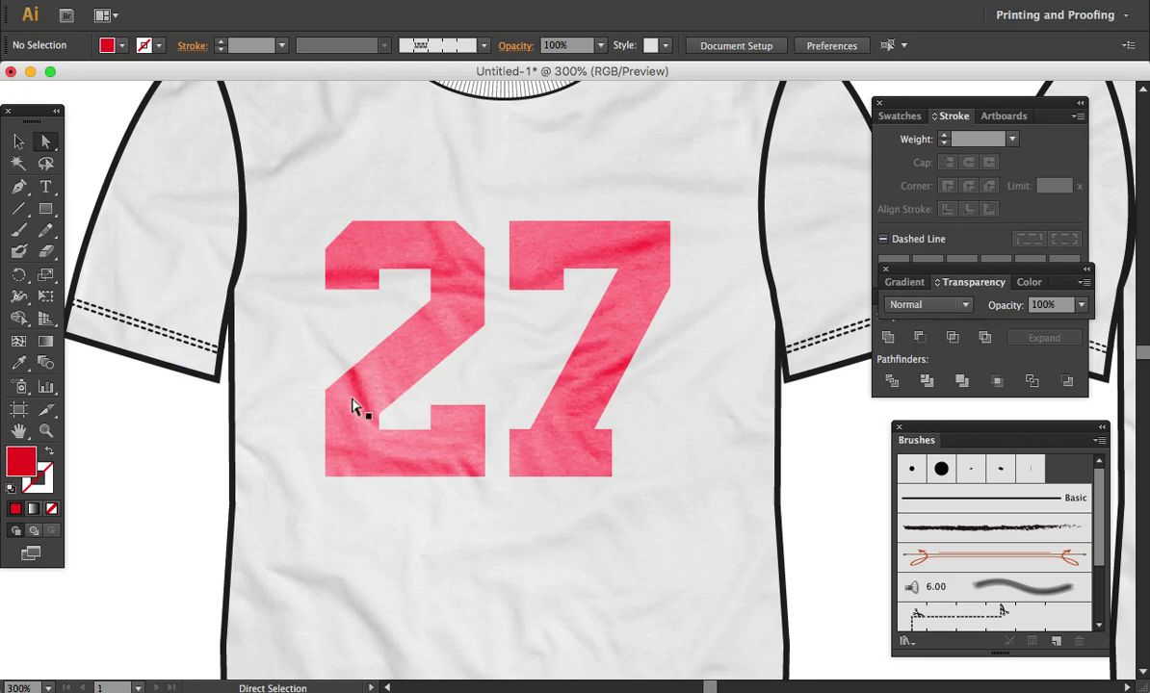
pyautogui.click(579, 444)
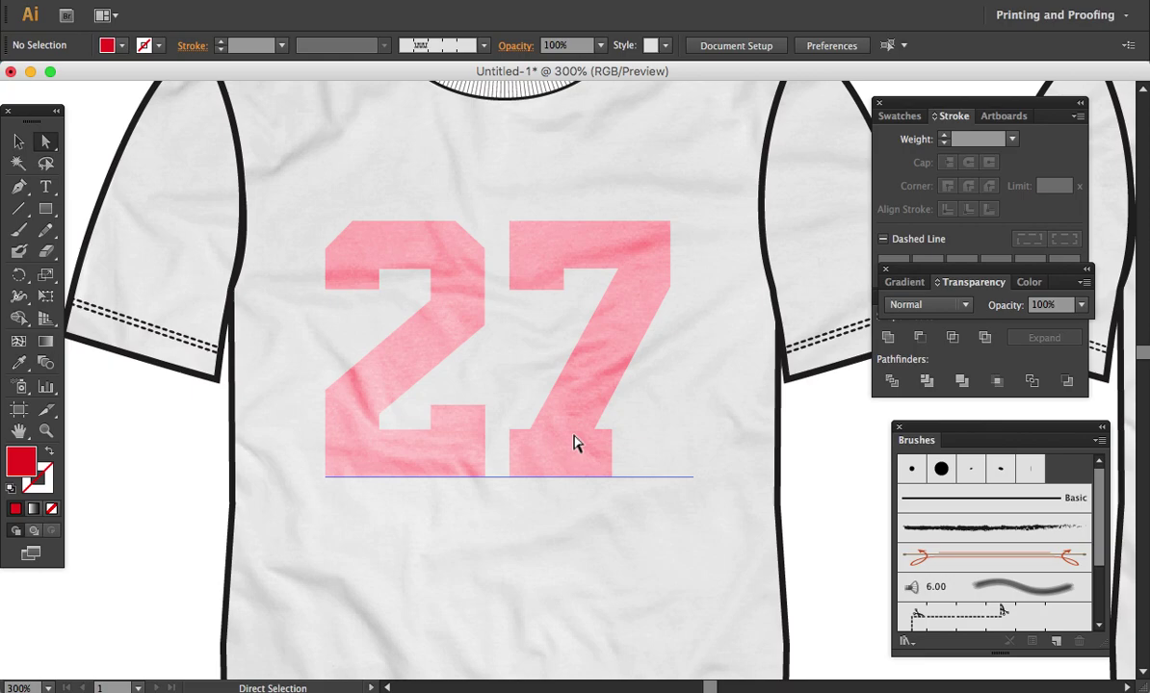
pyautogui.click(575, 443)
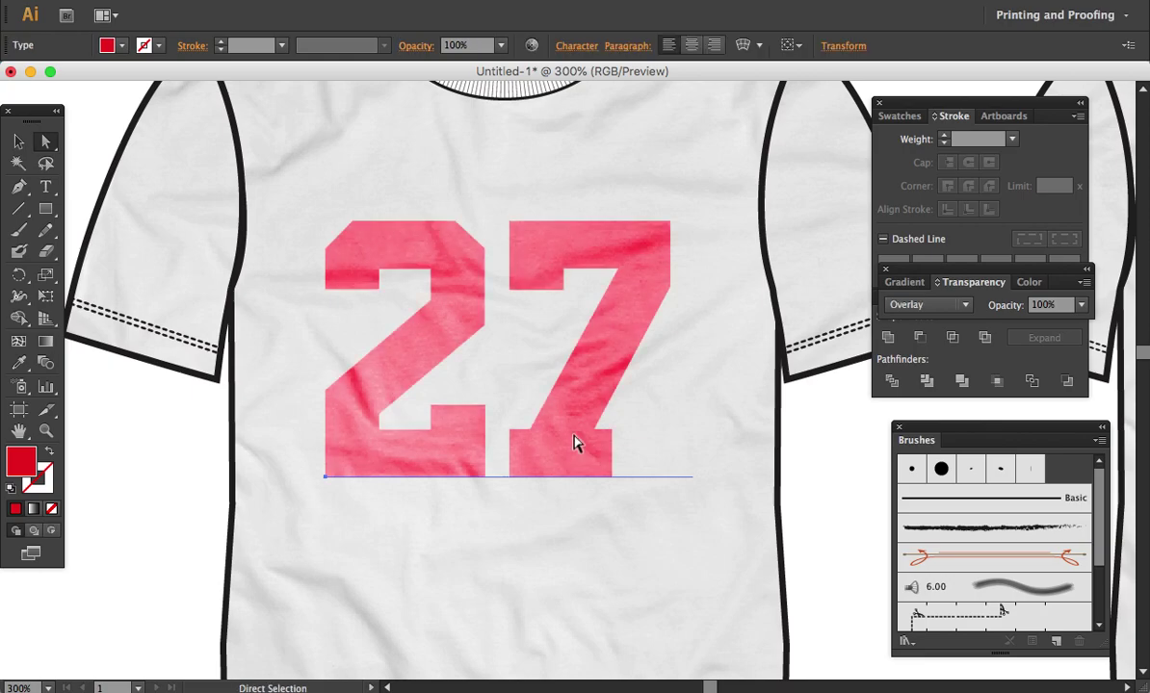
# Step: Deselect the chest number and review the front and back shirt views together
pyautogui.press('super+0')
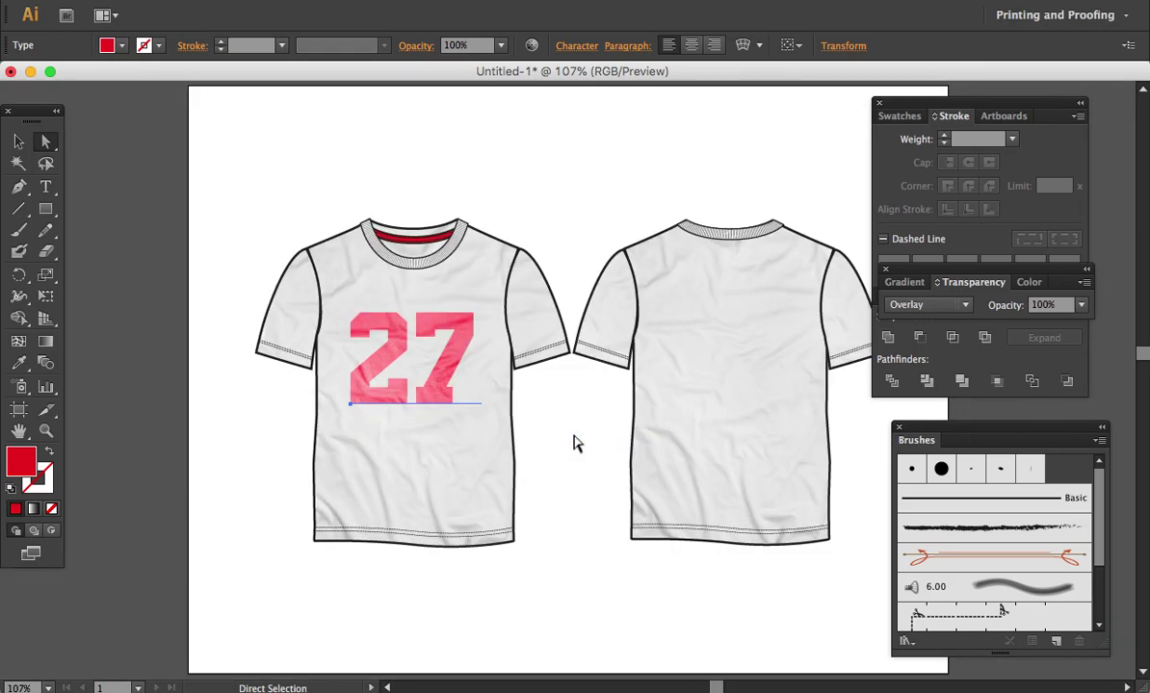
pyautogui.press('v')
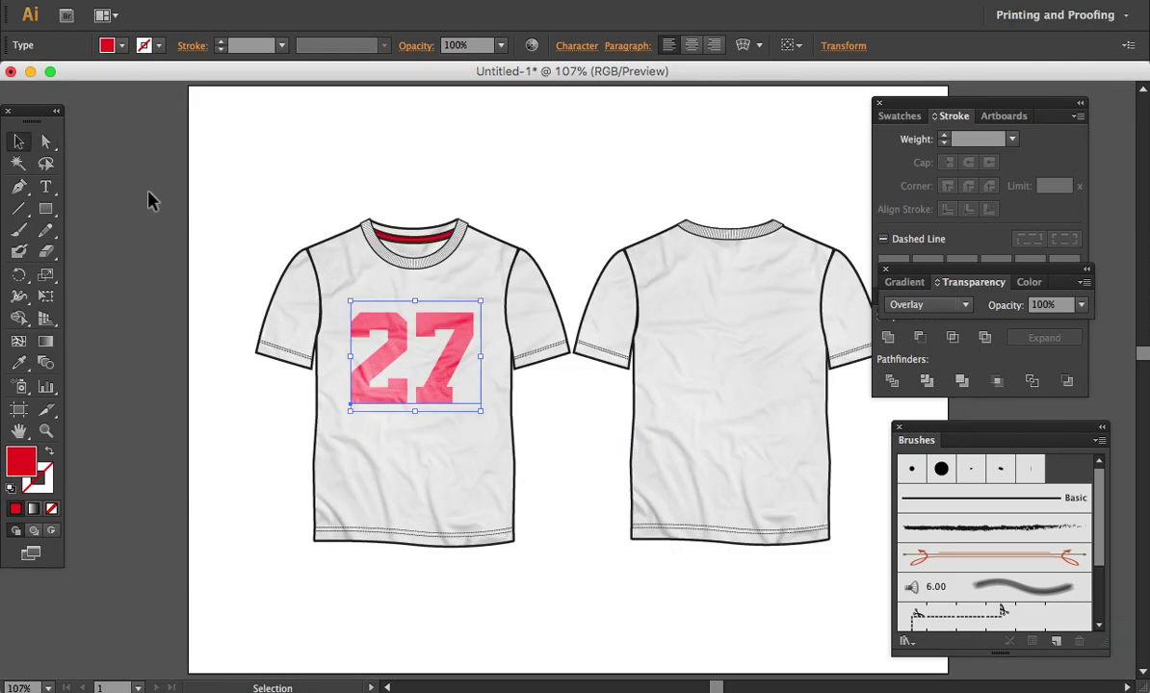
pyautogui.click(225, 191)
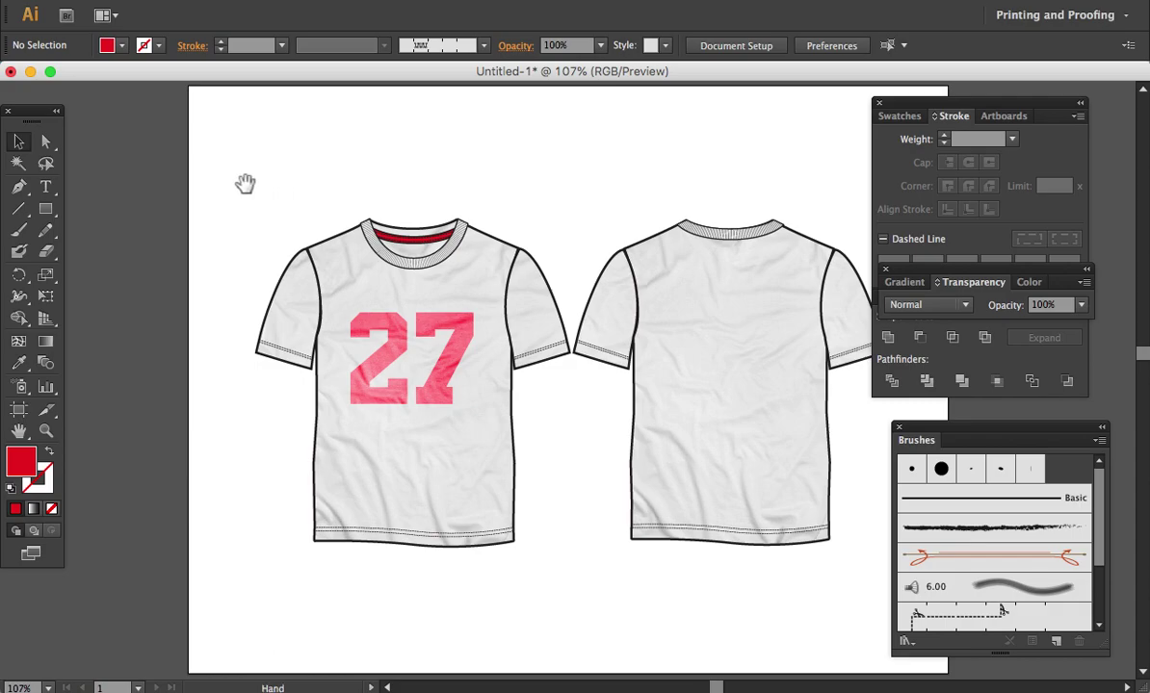
pyautogui.hscroll(2, 243, 182)
pyautogui.press('z')
pyautogui.click(552, 413)
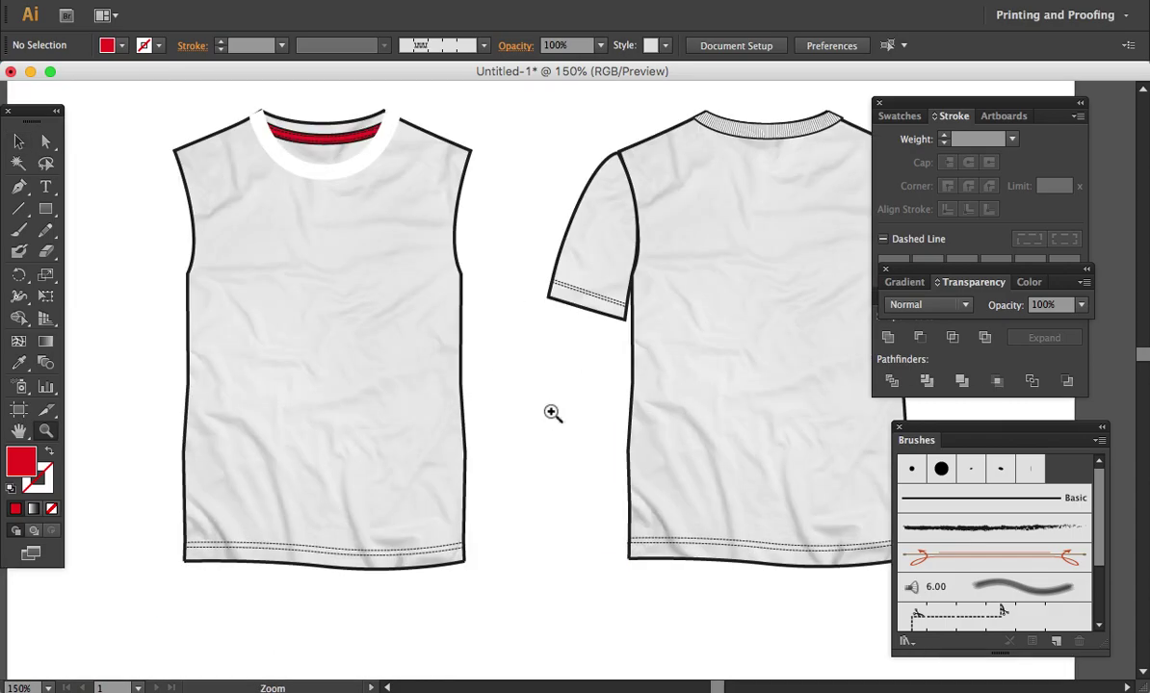